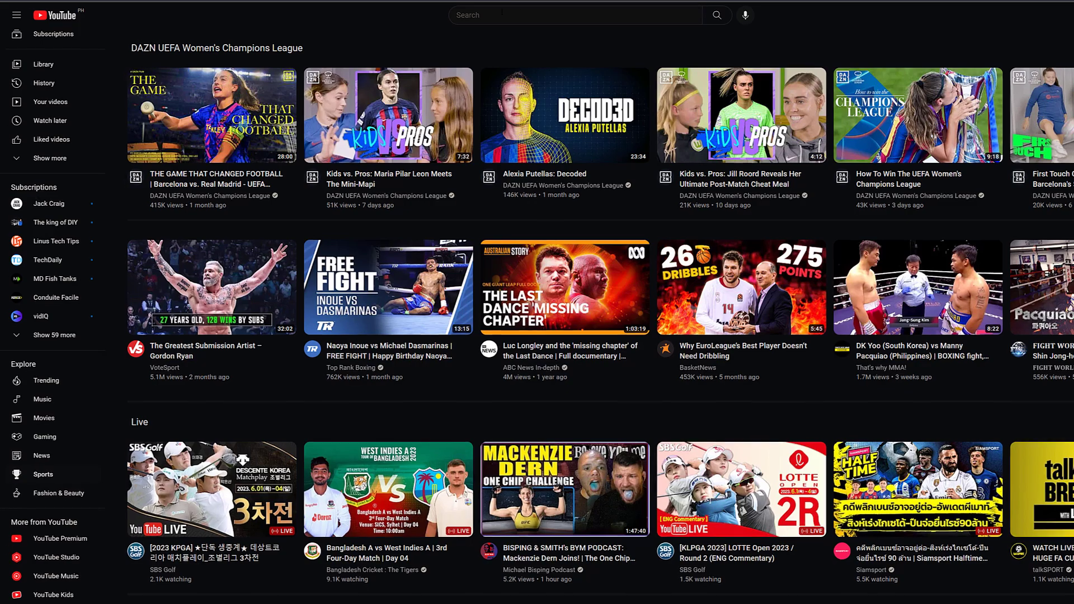
- Search YouTube for 'firetv download', replacing the first query 'fire tv develop'
click(513, 14)
text(fire t)
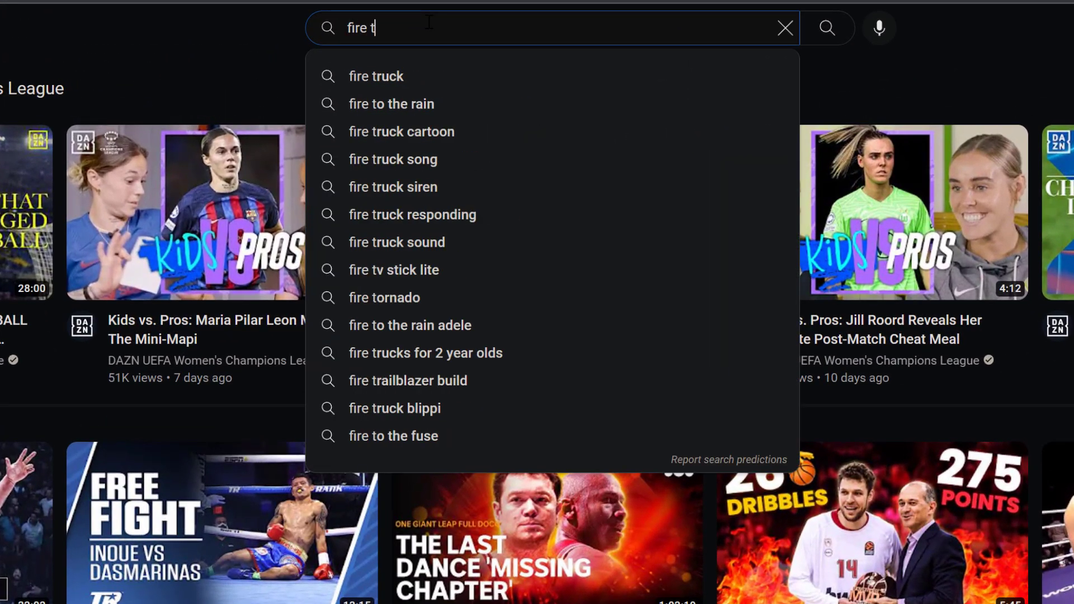
text(v develop)
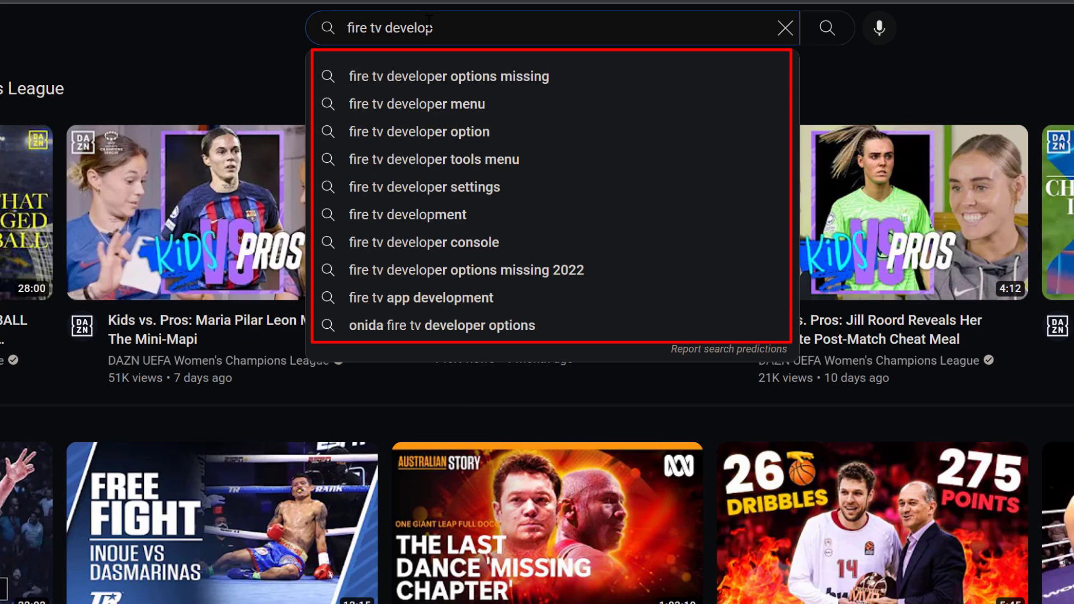
key(ctrl+a)
text(firetv download)
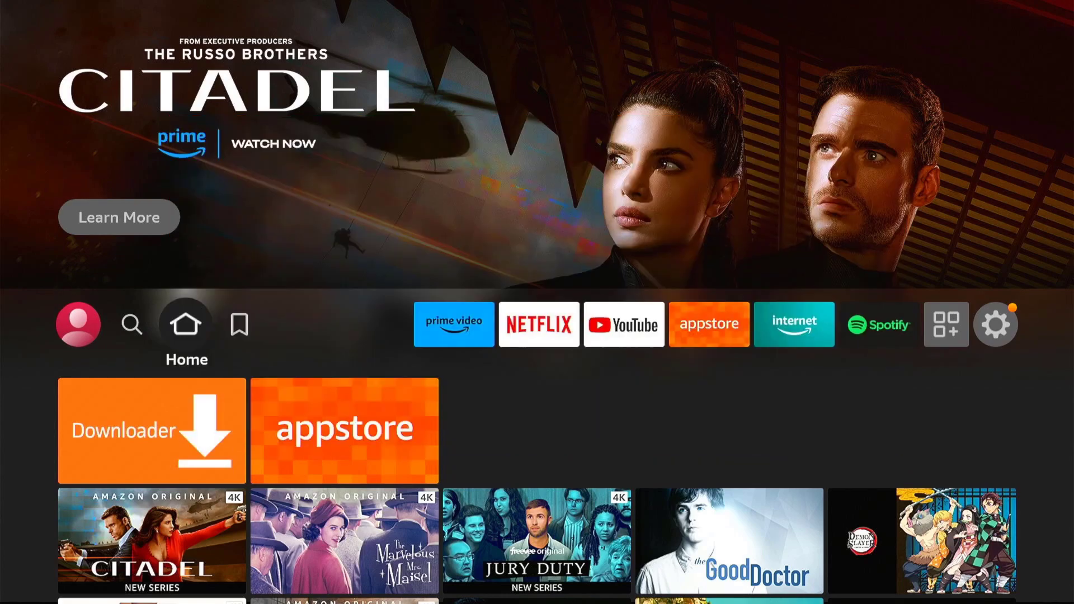
- Navigate across the home row to Settings and open My Fire TV
key(Right)
key(Right)
key(Right)
key(Right)
key(Right)
key(Right)
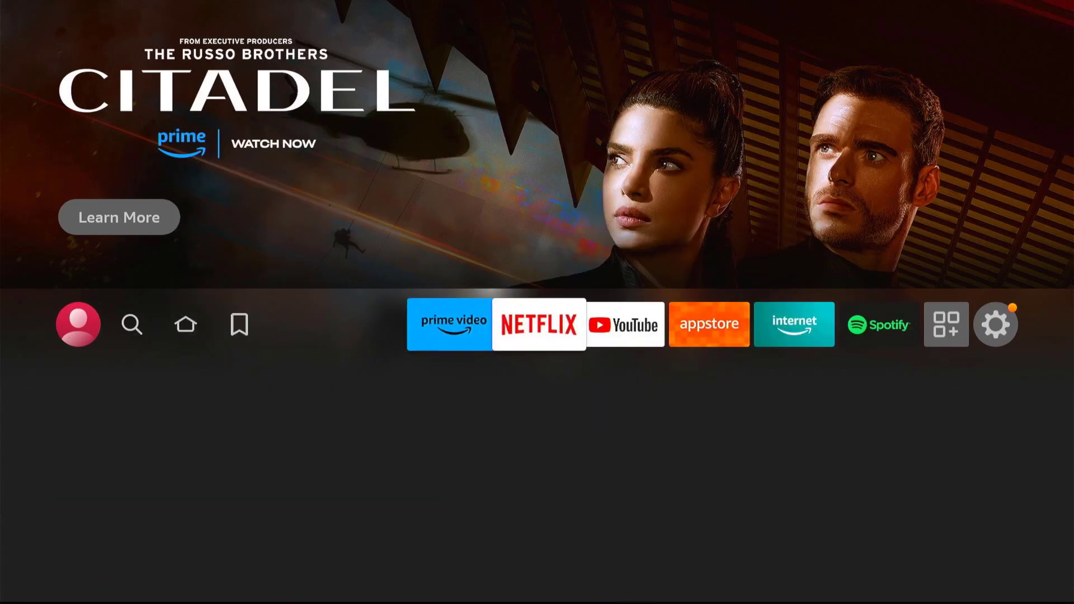
key(Right)
key(Right)
key(Right)
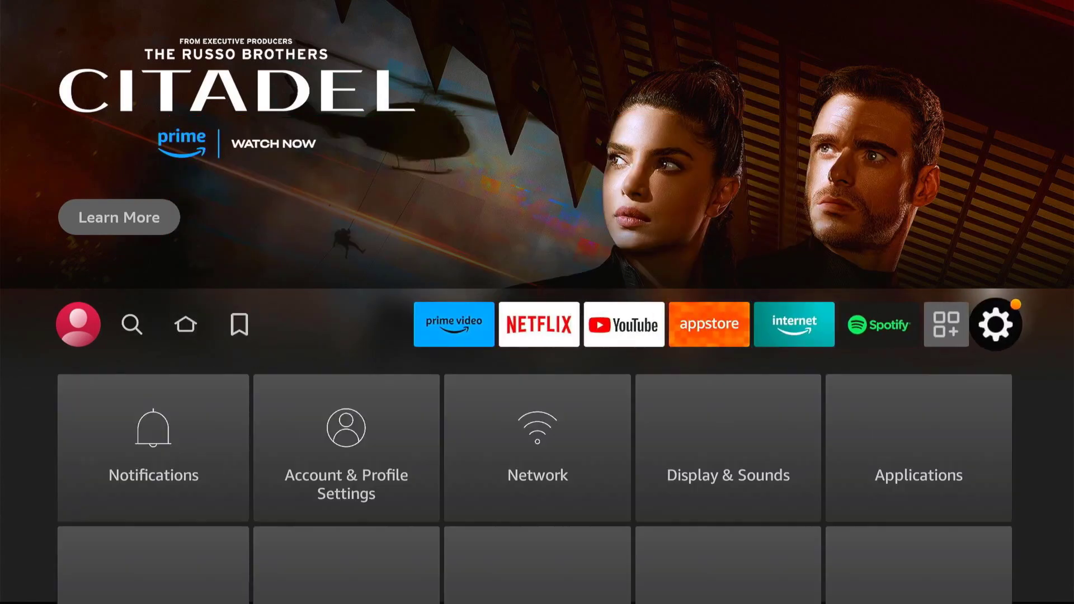
key(Down)
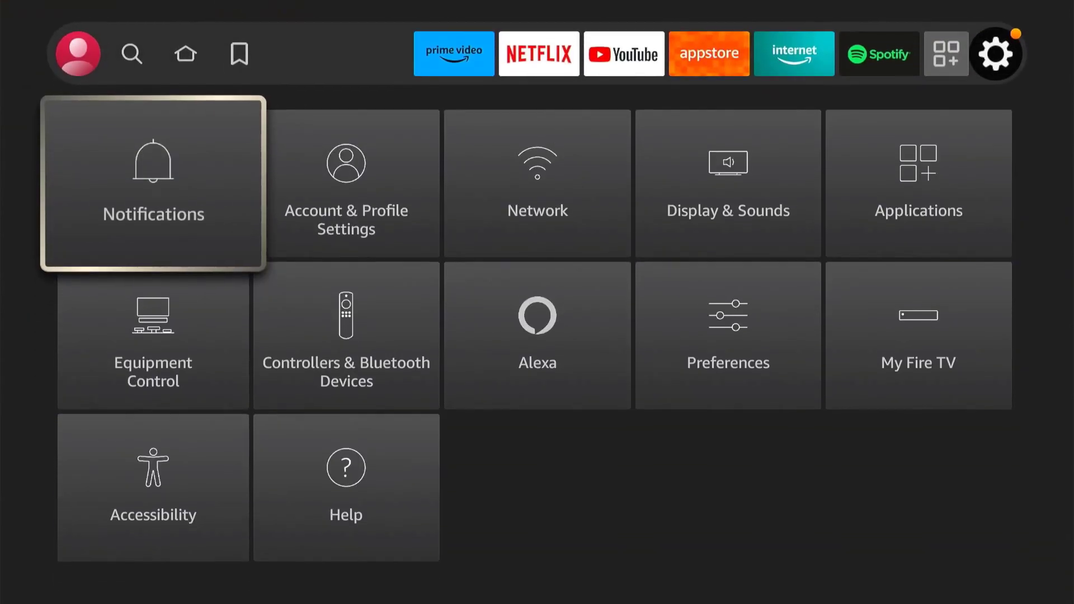
key(Right)
key(Right)
key(Right)
key(Right)
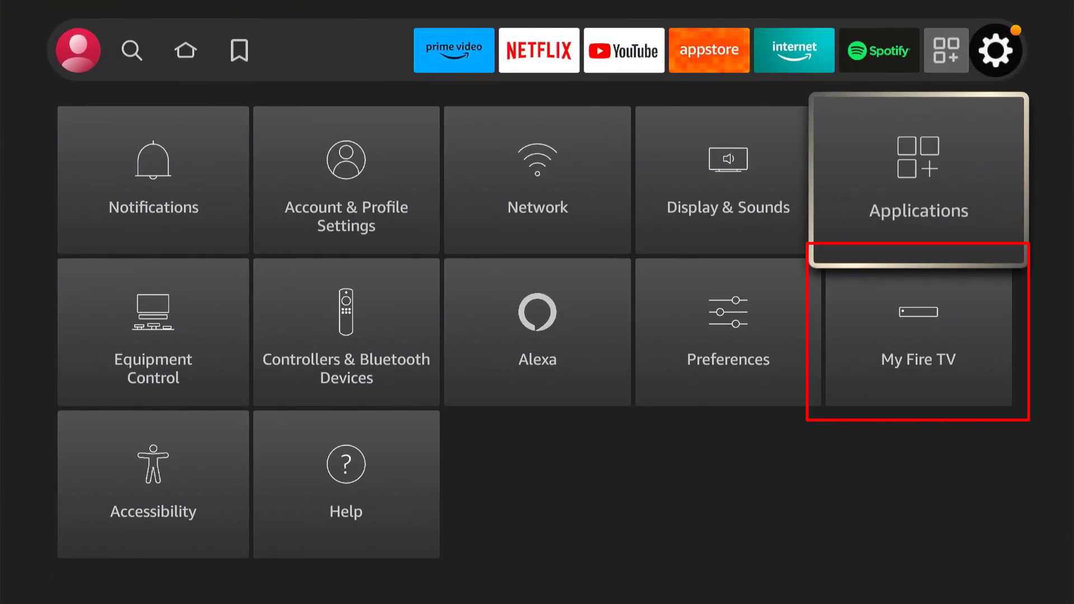
key(Down)
key(Return)
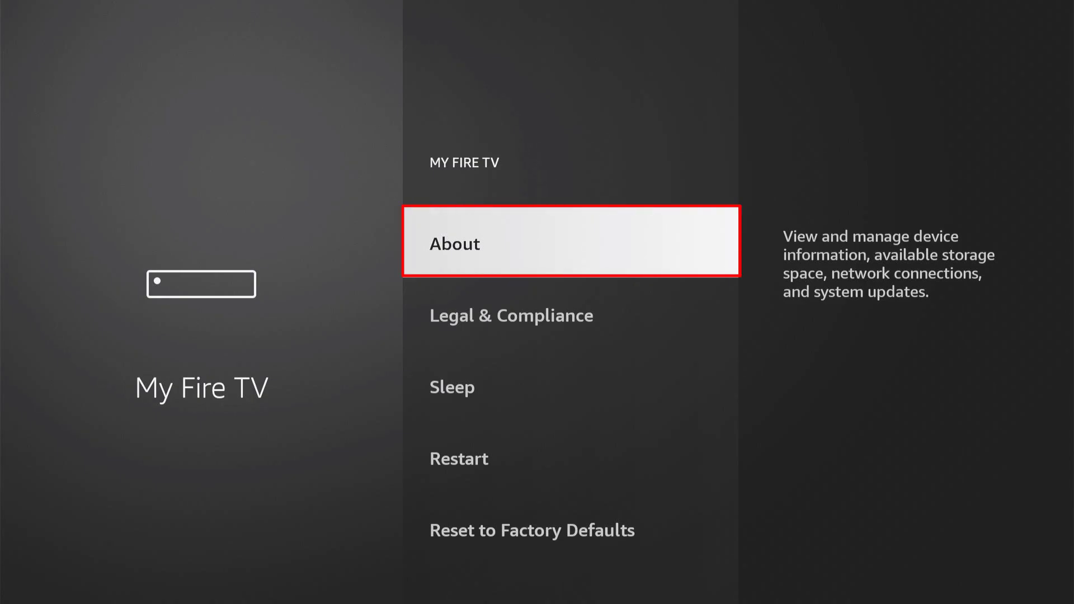
- Open About and select the device name repeatedly to enable developer mode, then go back
key(Return)
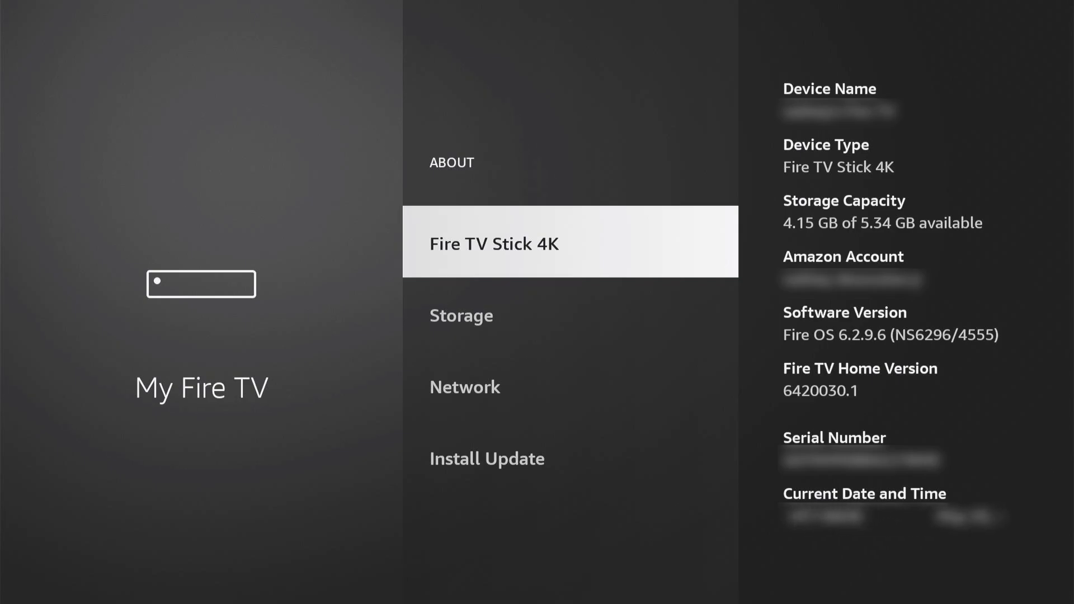
key(Return)
key(Return)
key(Return)
key(Return)
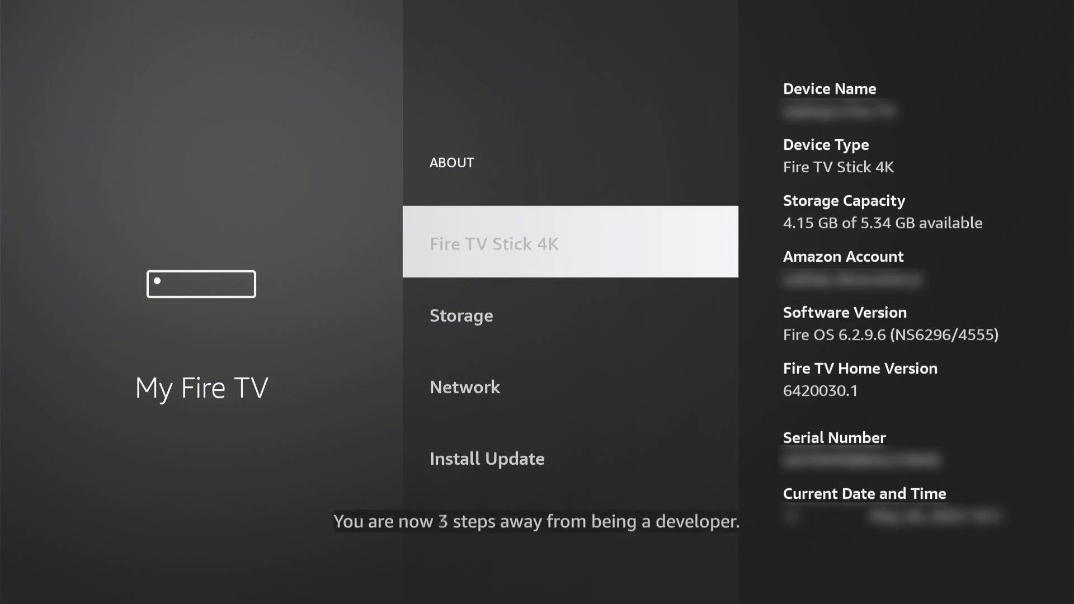
key(Return)
key(Return)
key(Return)
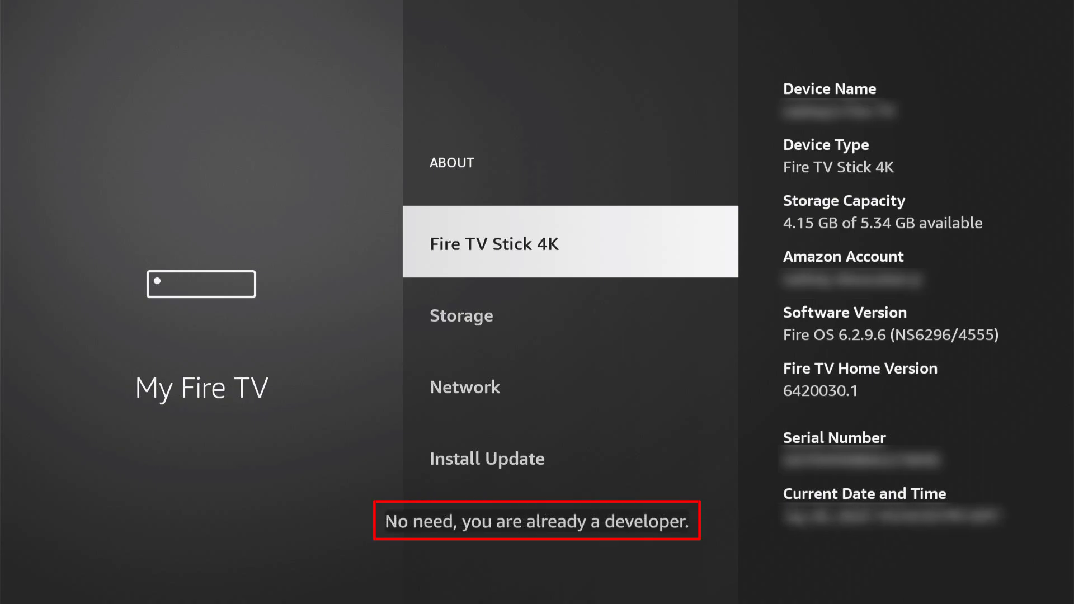
key(Escape)
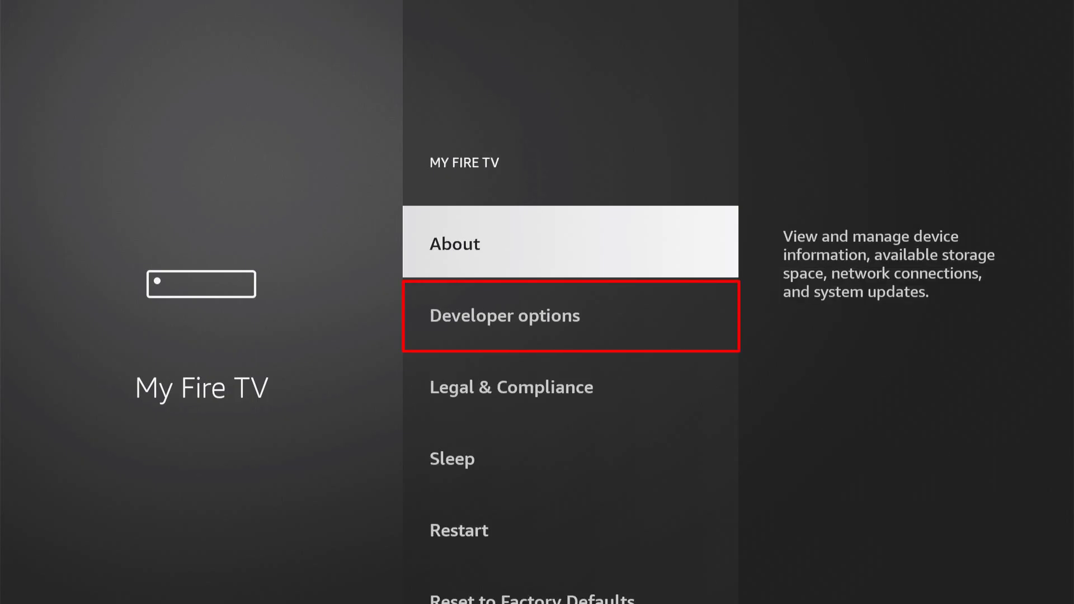
- Turn on Apps from Unknown Sources in Developer options, confirming the warning
key(Down)
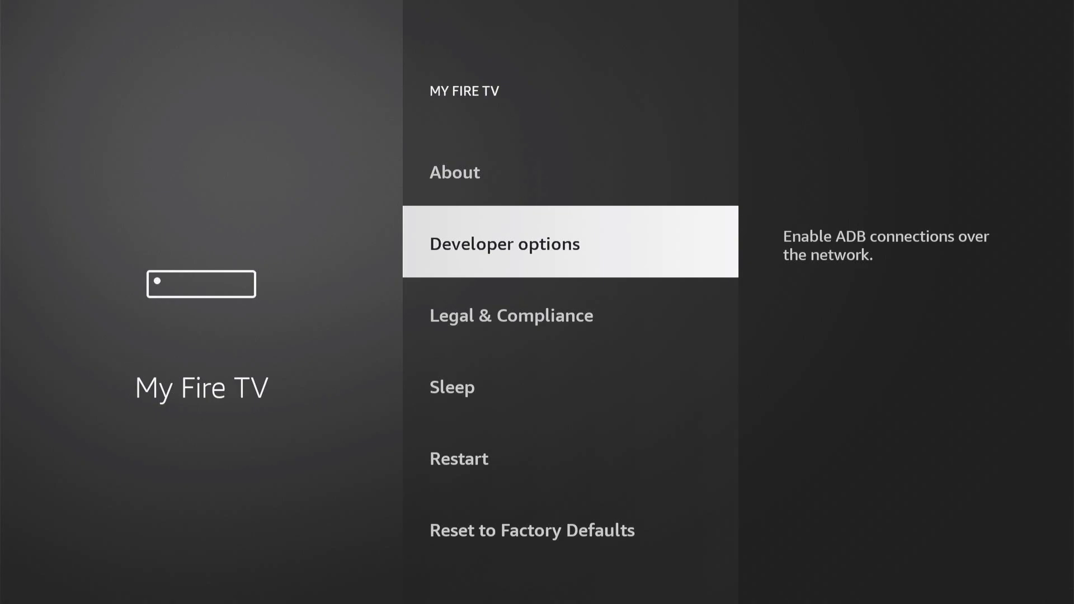
key(Return)
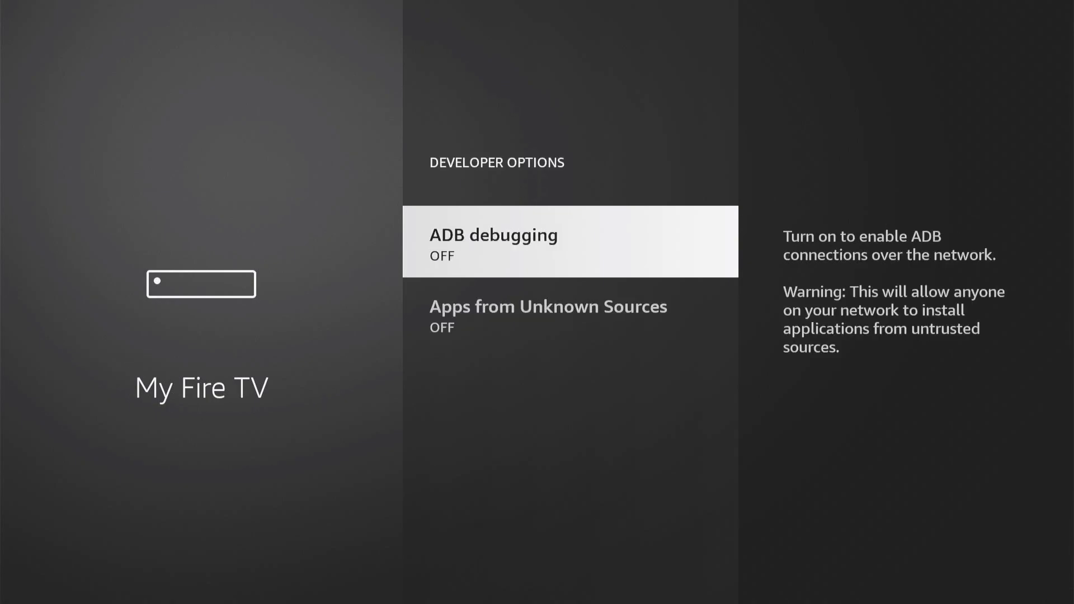
key(Down)
key(Return)
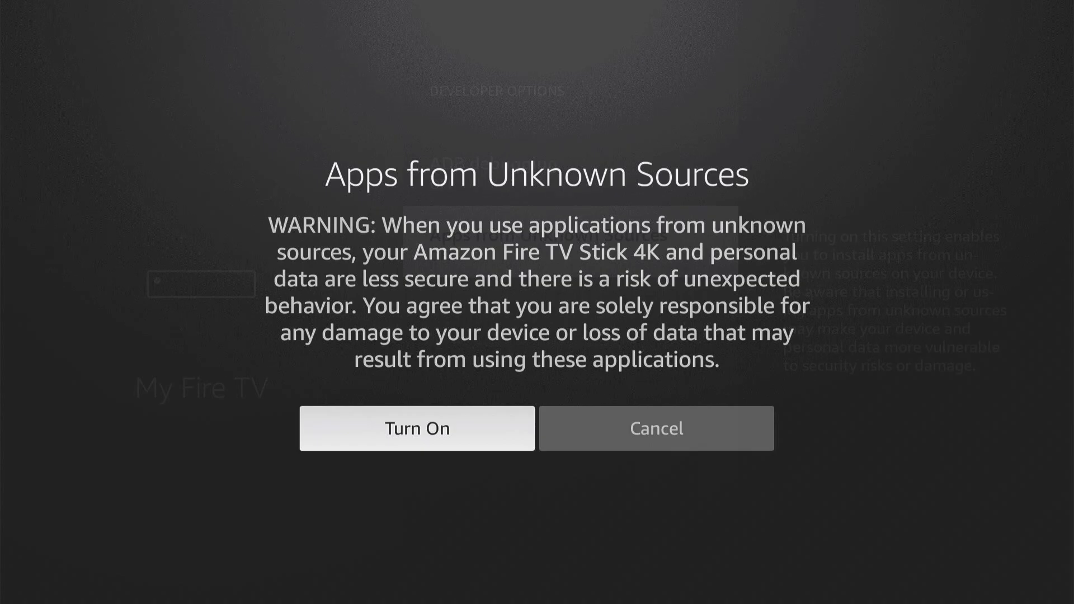
key(Return)
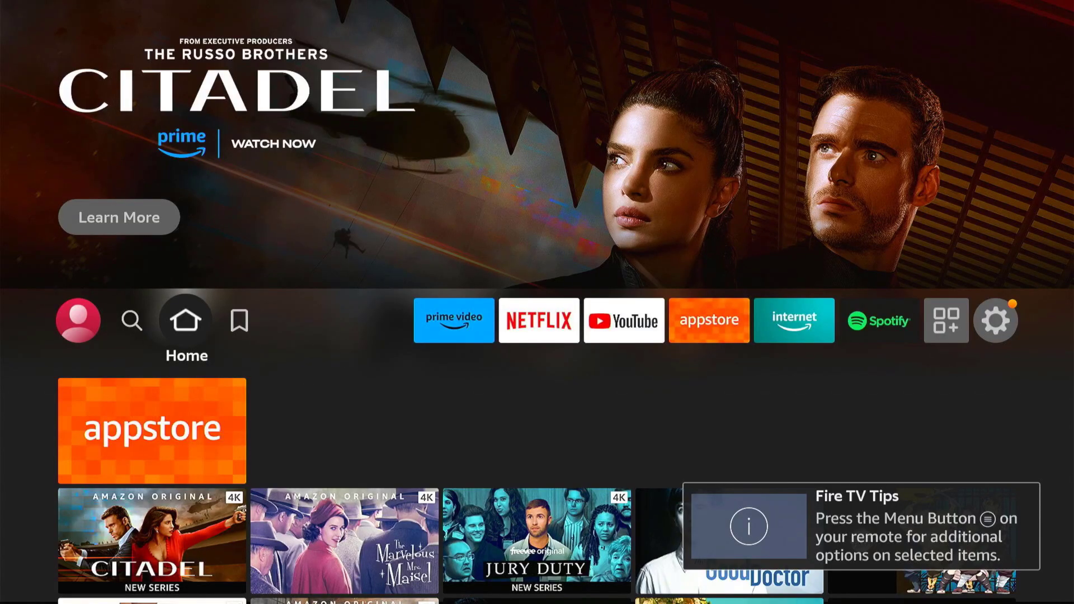
- Search the Find page for 'Downloader' and pick the suggestion
key(Left)
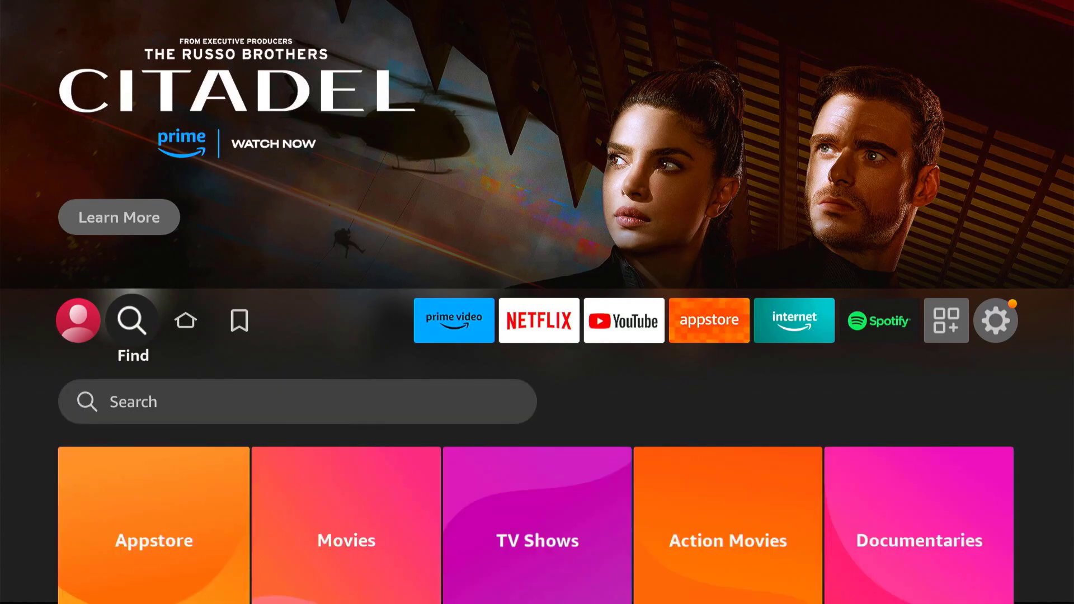
key(Down)
key(Return)
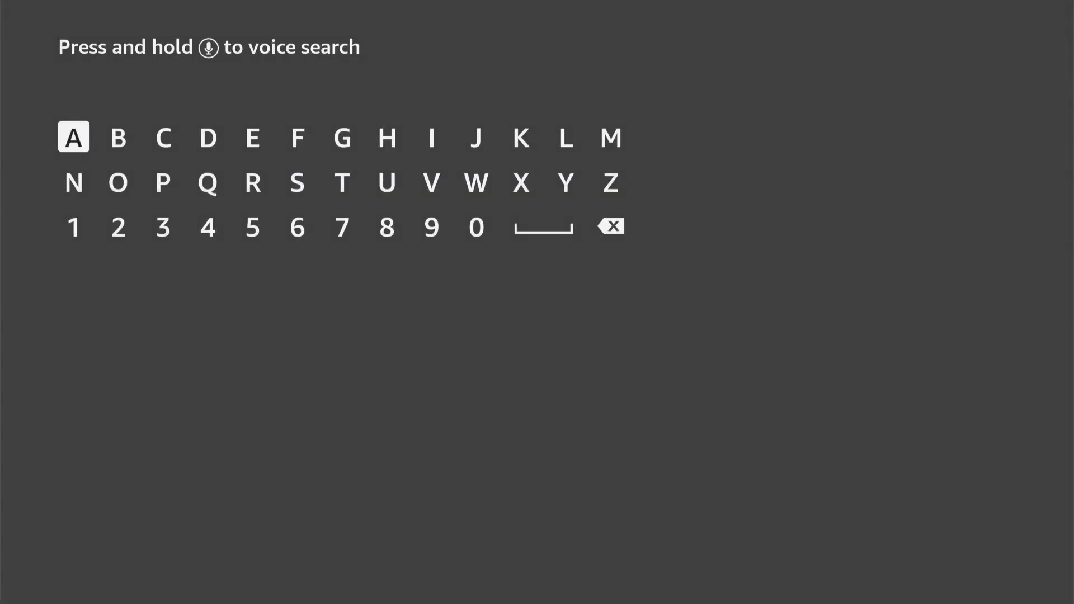
text(Down)
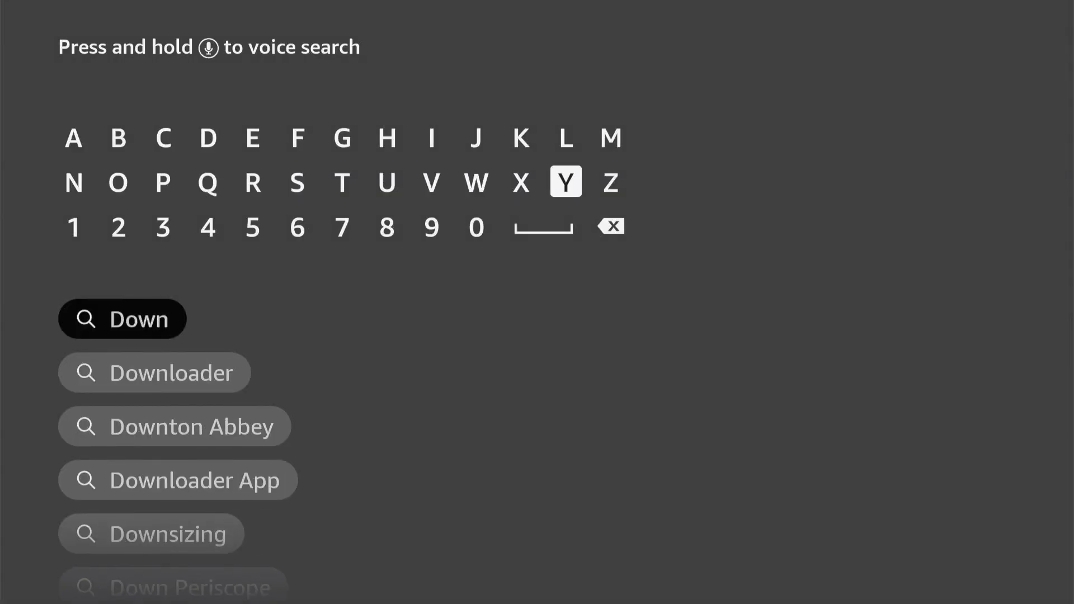
text(loader)
key(Down)
key(Down)
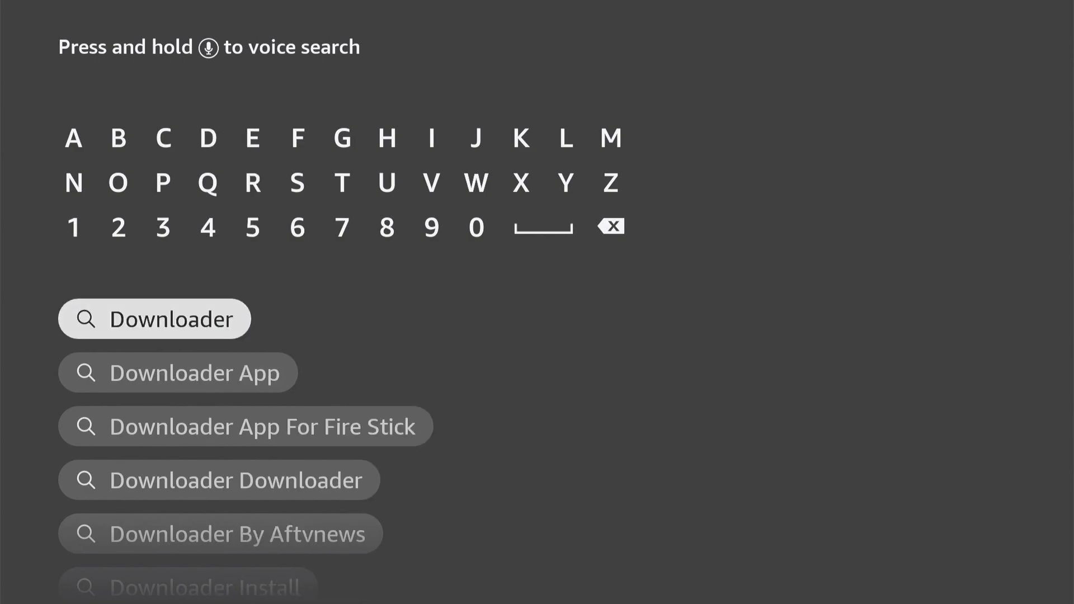
key(Return)
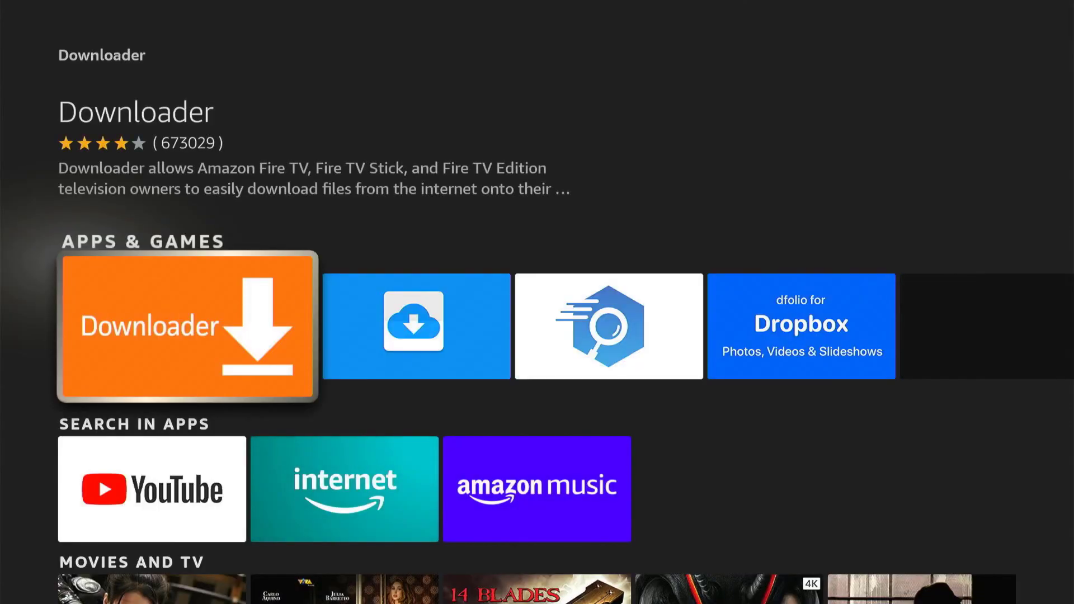
- Download the Downloader app and launch it once installed
key(Return)
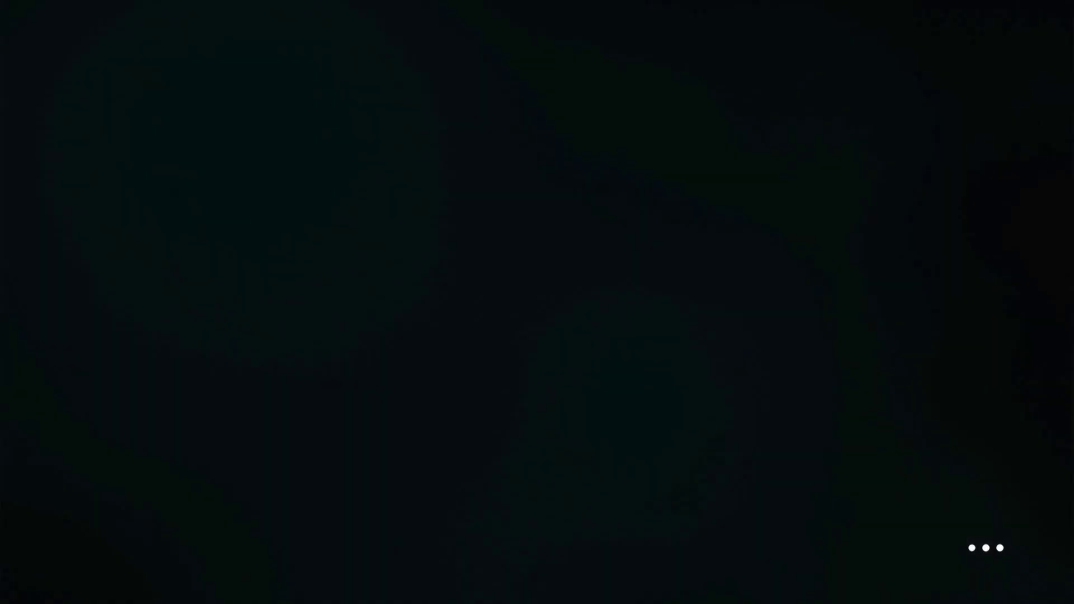
key(Return)
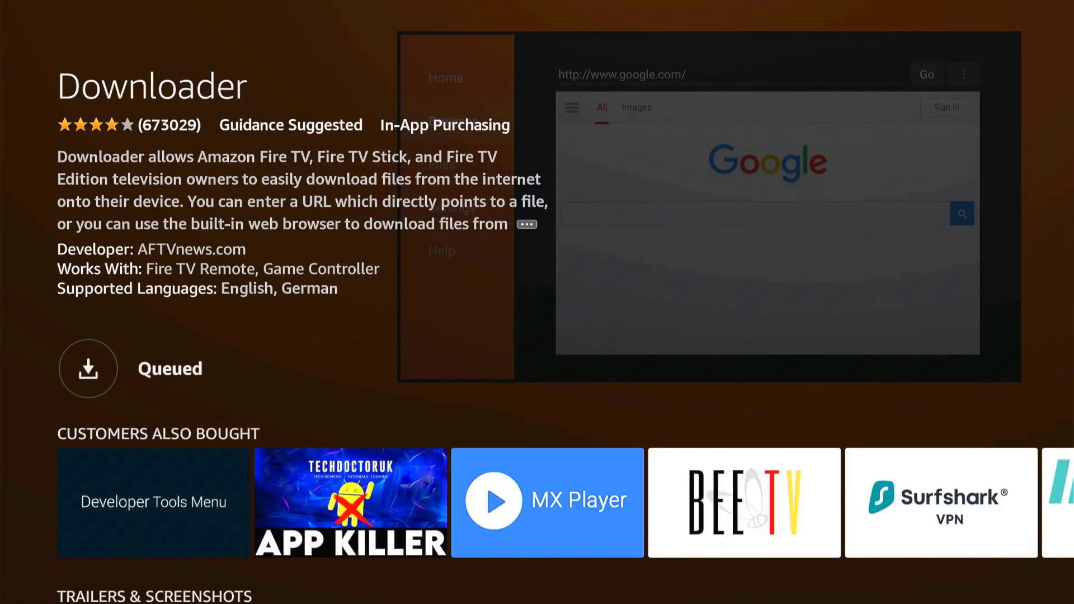
key(Return)
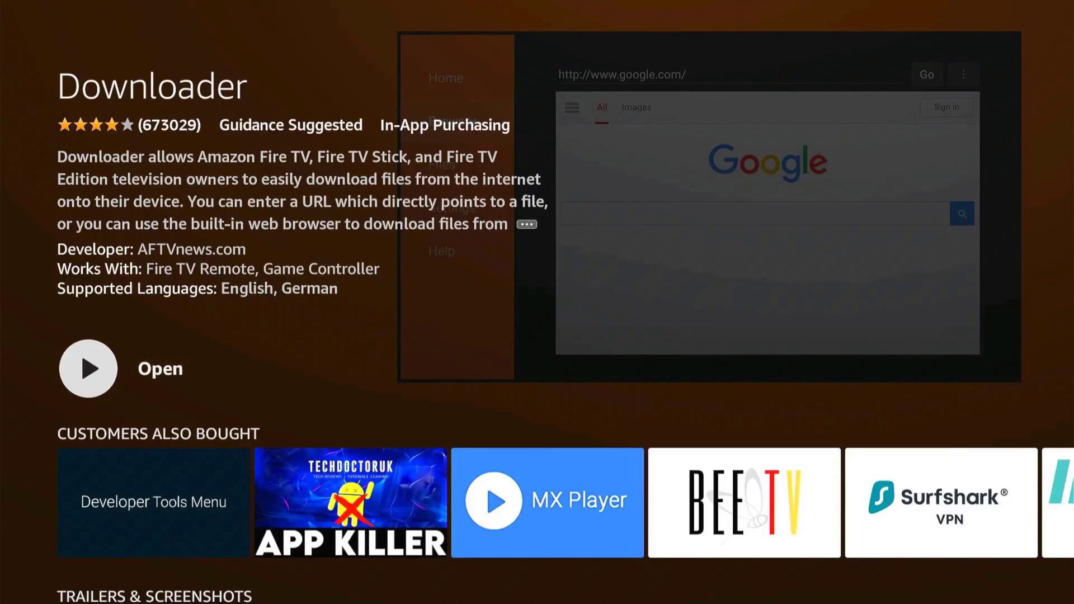
key(Return)
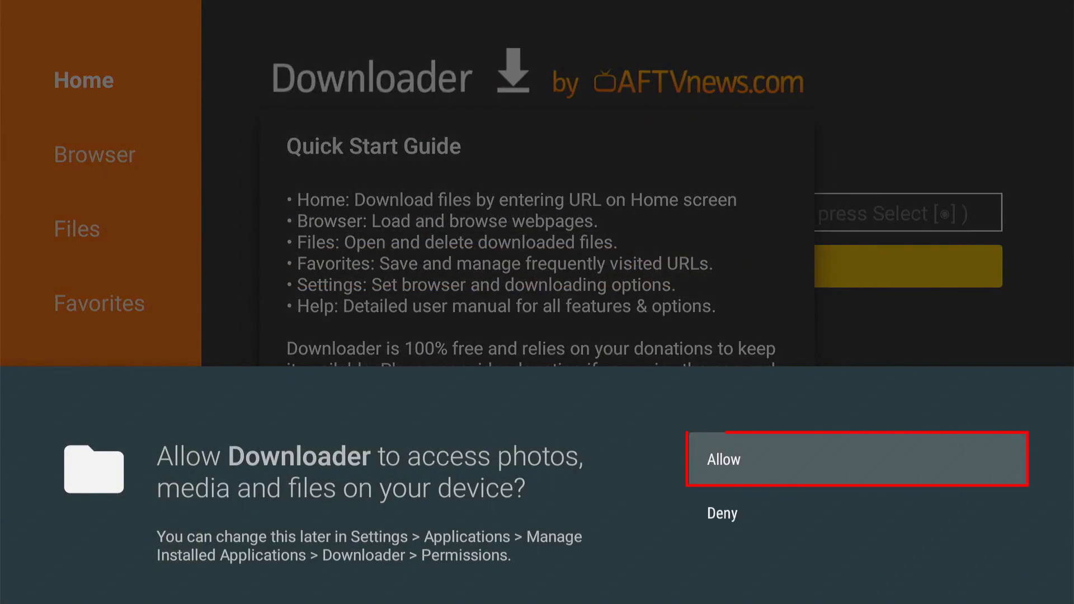
- Grant Downloader file access, dismiss the Quick Start Guide and focus the URL field
key(Return)
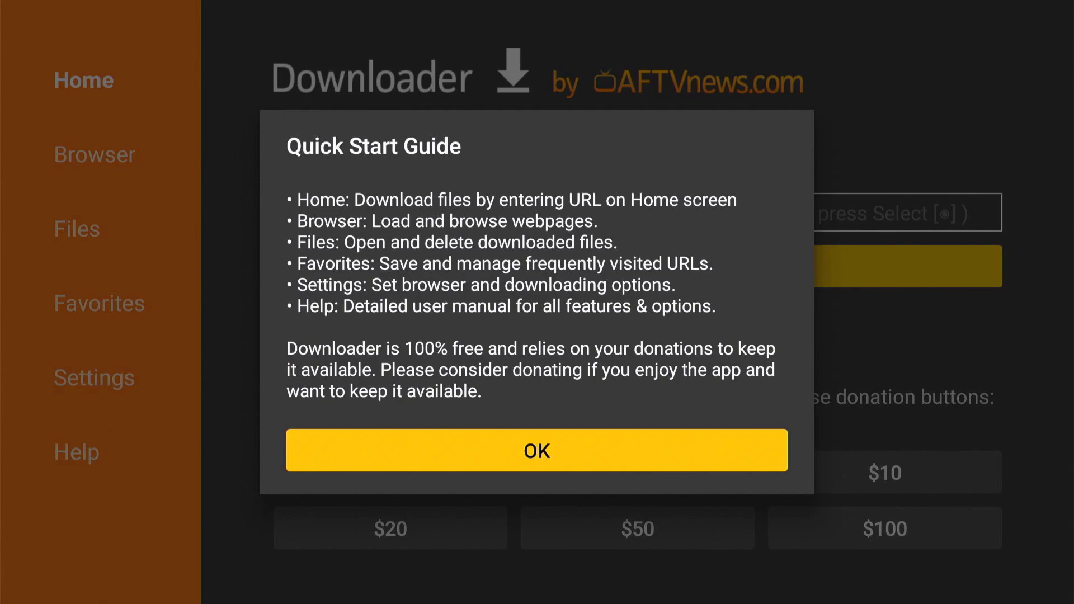
key(Return)
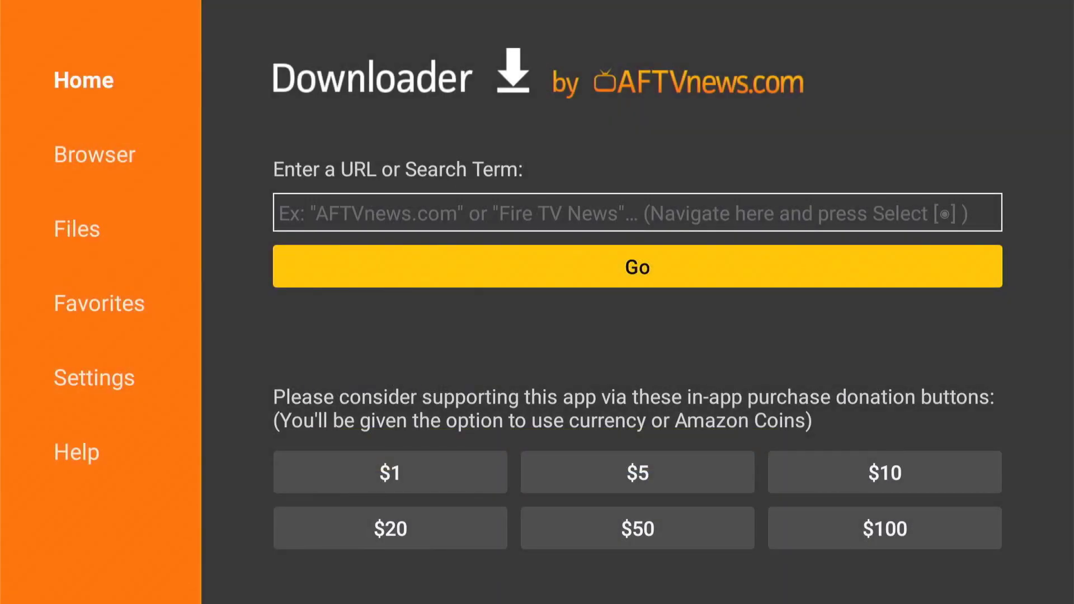
click(280, 213)
key(Return)
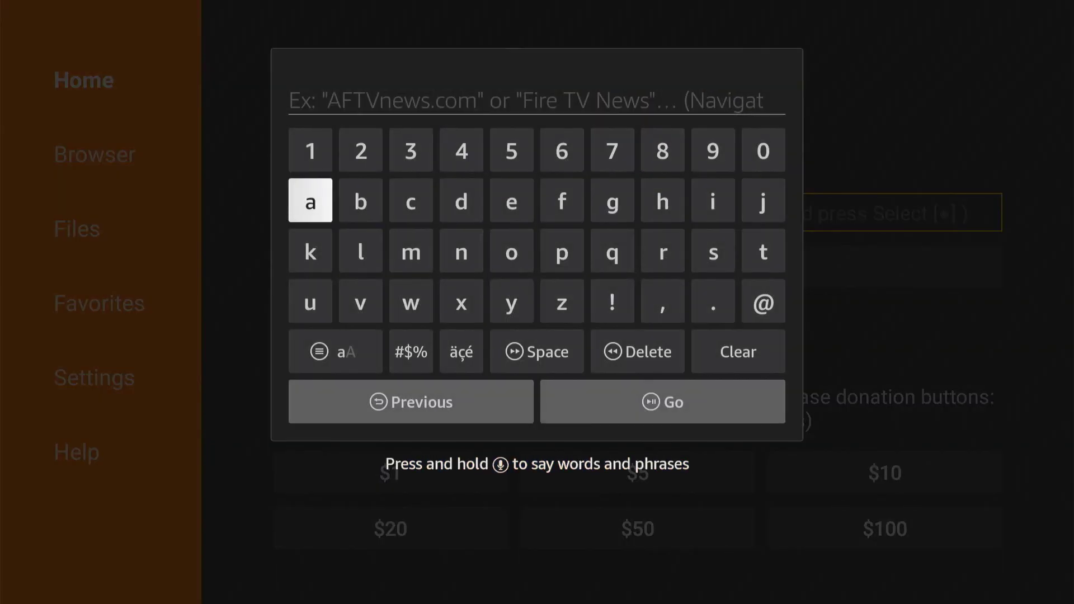
key(Up)
text(1122334455)
key(Right)
key(Down)
key(Down)
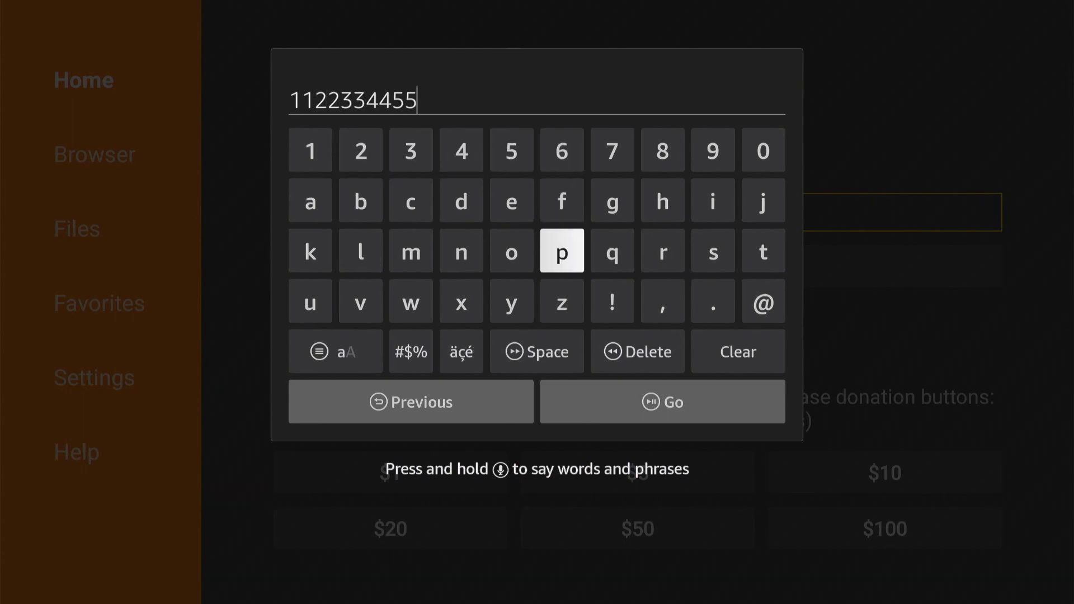
key(Down)
key(Down)
key(Right)
key(Down)
key(Up)
key(Right)
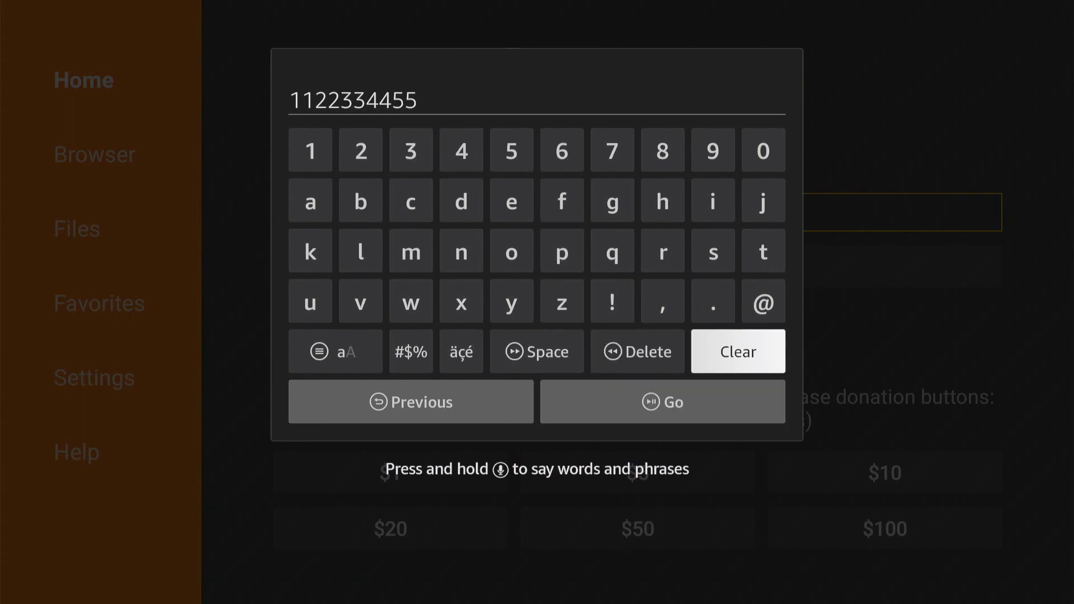
key(Return)
- Enter bit.ly/1a2b3c4d5ee and submit it to download the APK
text(bit.ly)
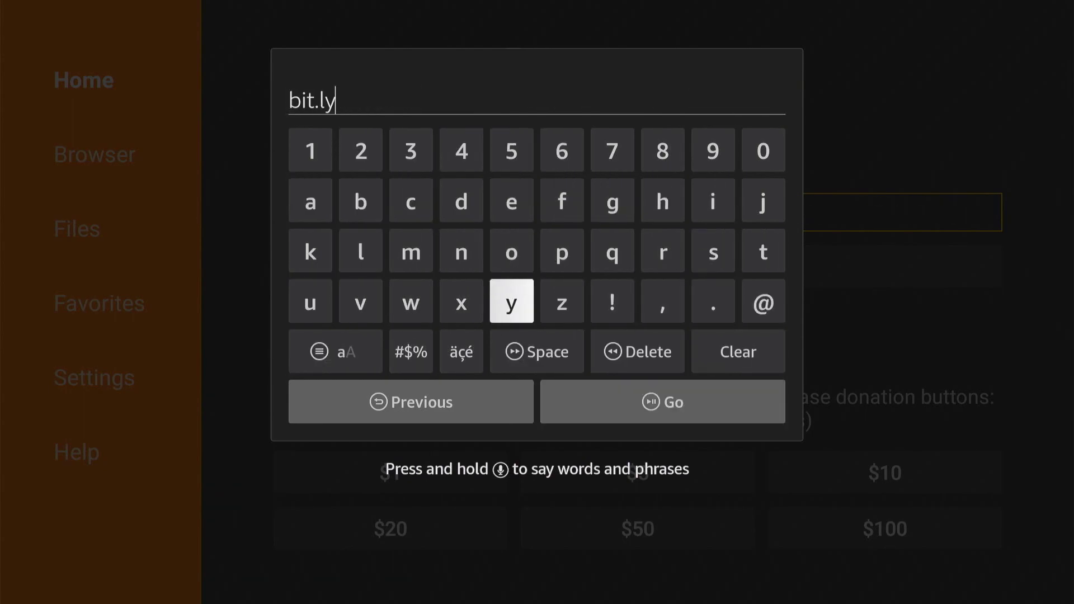
text(/1a2b3)
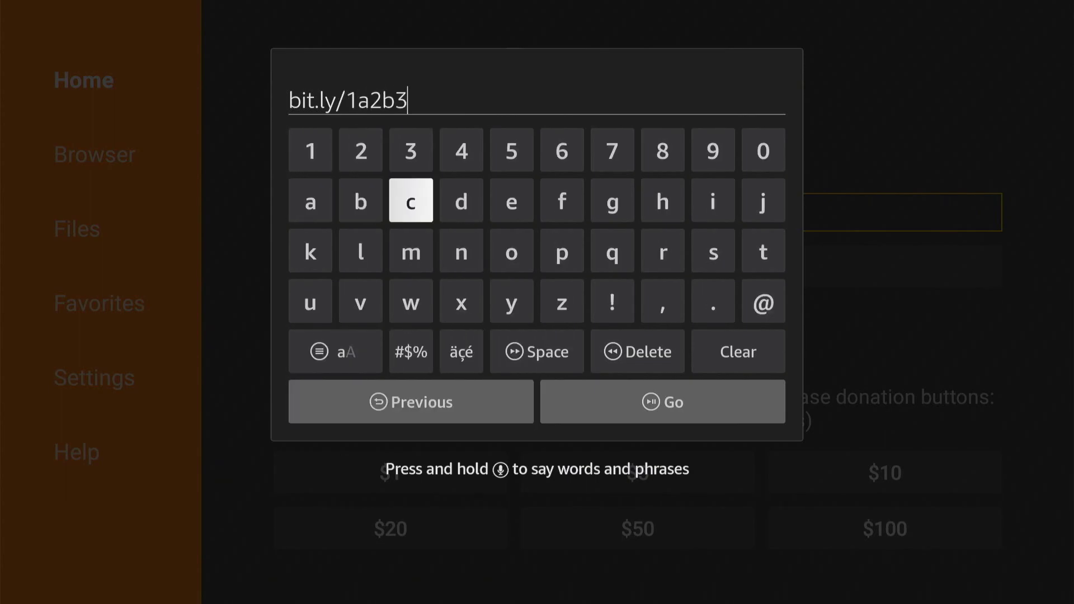
text(c4d5ee)
key(Down)
key(Down)
key(Down)
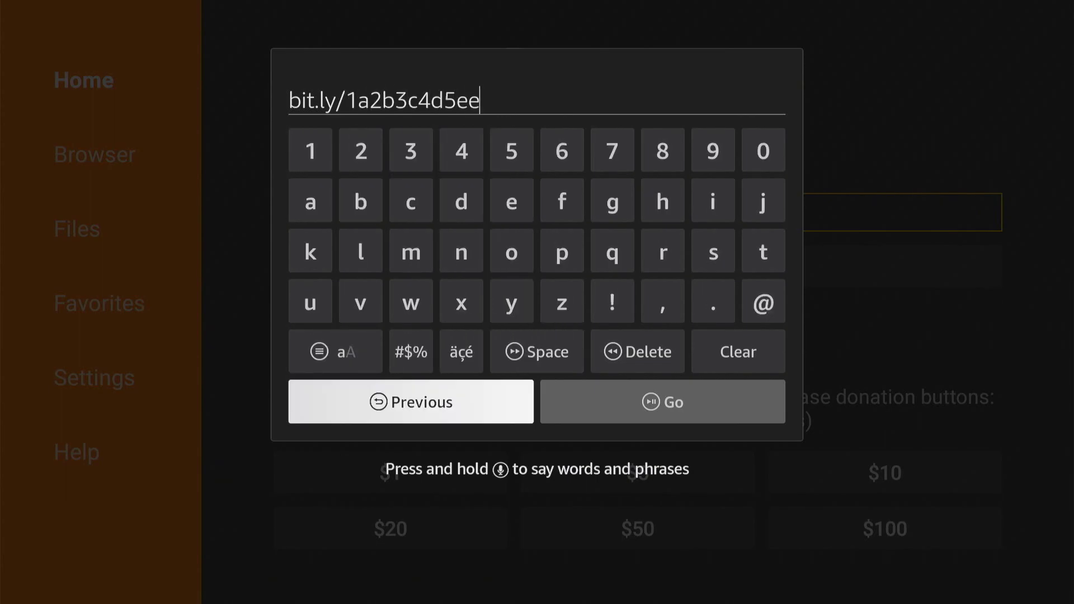
key(Right)
key(Return)
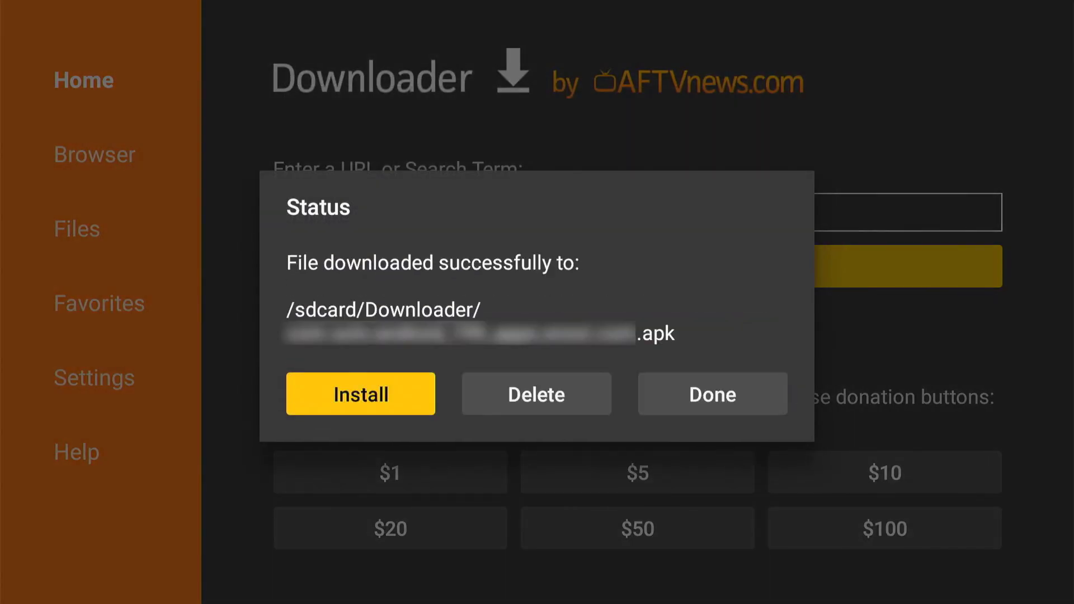
- Install the downloaded APK from the Status dialog and return to the Home screen
key(Return)
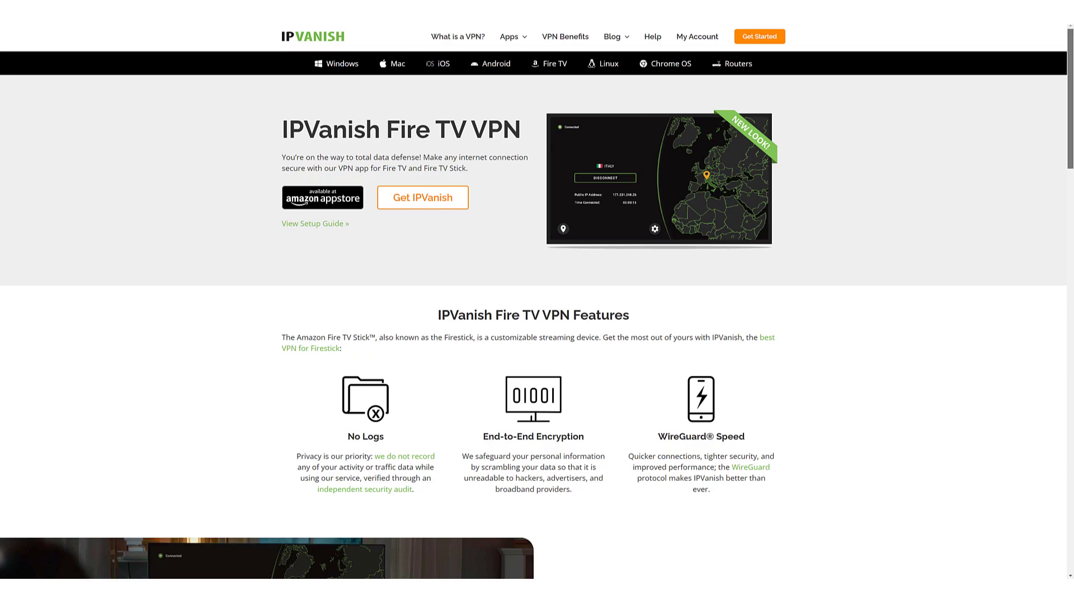
scroll(533, 313, down, 1)
scroll(534, 301, down, 4)
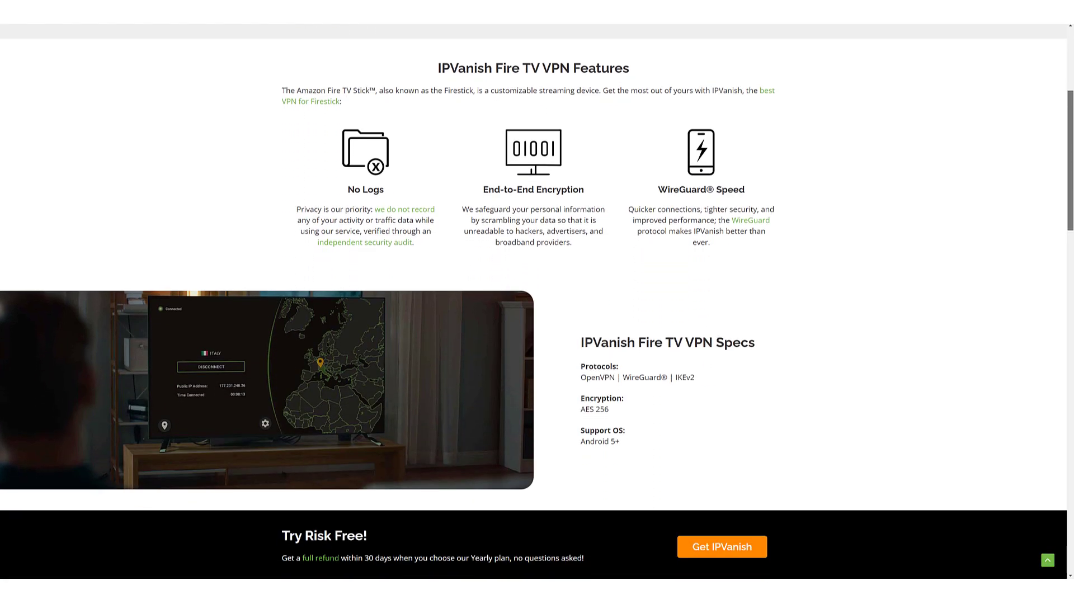
scroll(534, 300, down, 2)
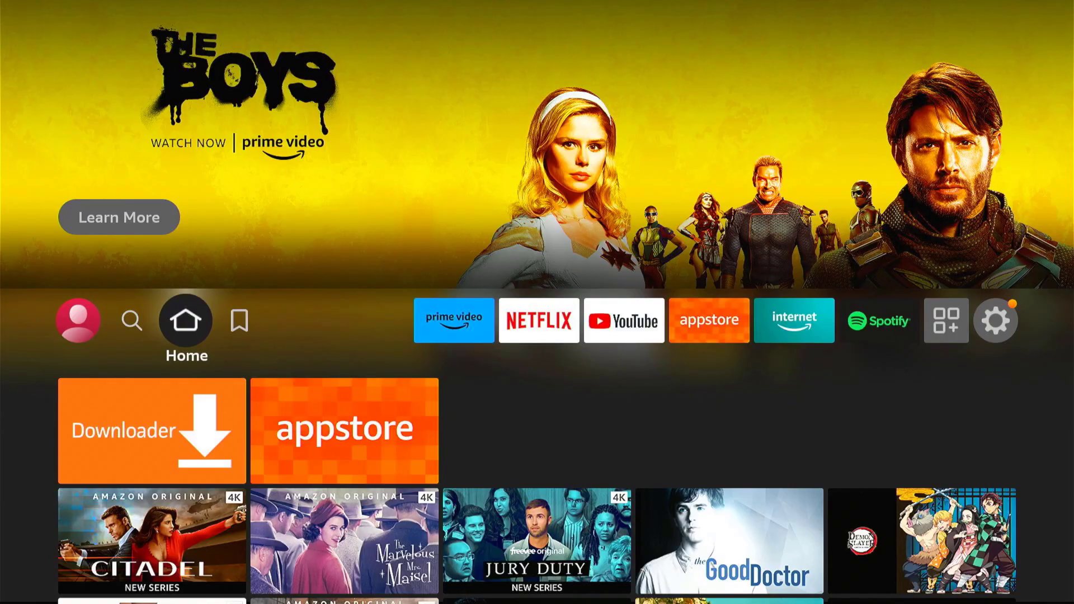
- Search the Find page for 'Ipvanish' and pick the suggestion
key(Left)
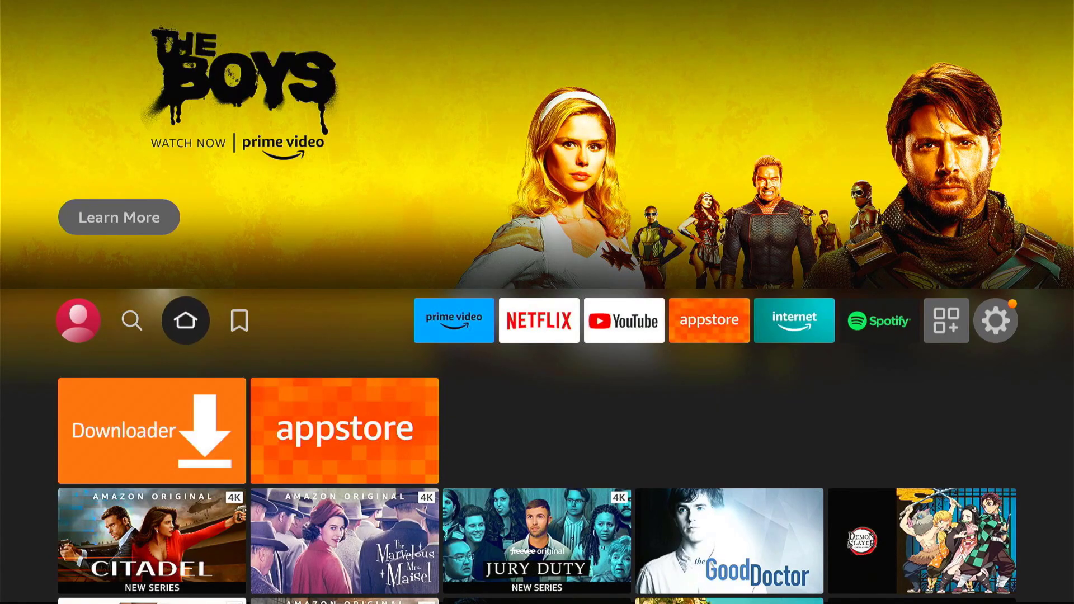
key(Down)
key(Return)
key(Right)
key(Right)
key(Right)
key(Right)
key(Right)
key(Right)
key(Right)
key(Right)
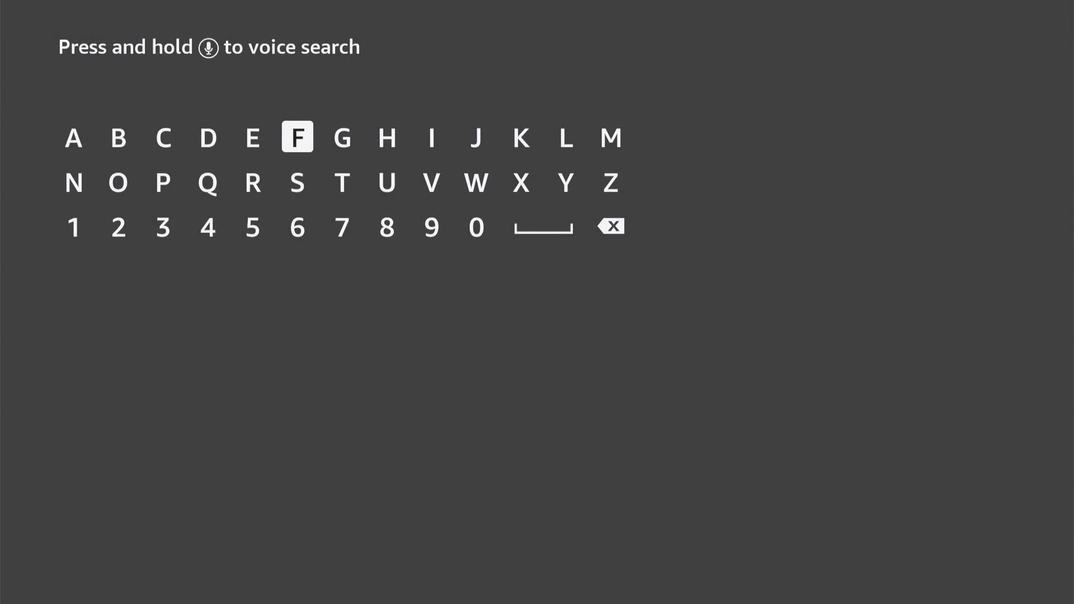
key(Return)
key(Down)
key(Left)
key(Left)
key(Left)
key(Left)
key(Left)
key(Left)
key(Return)
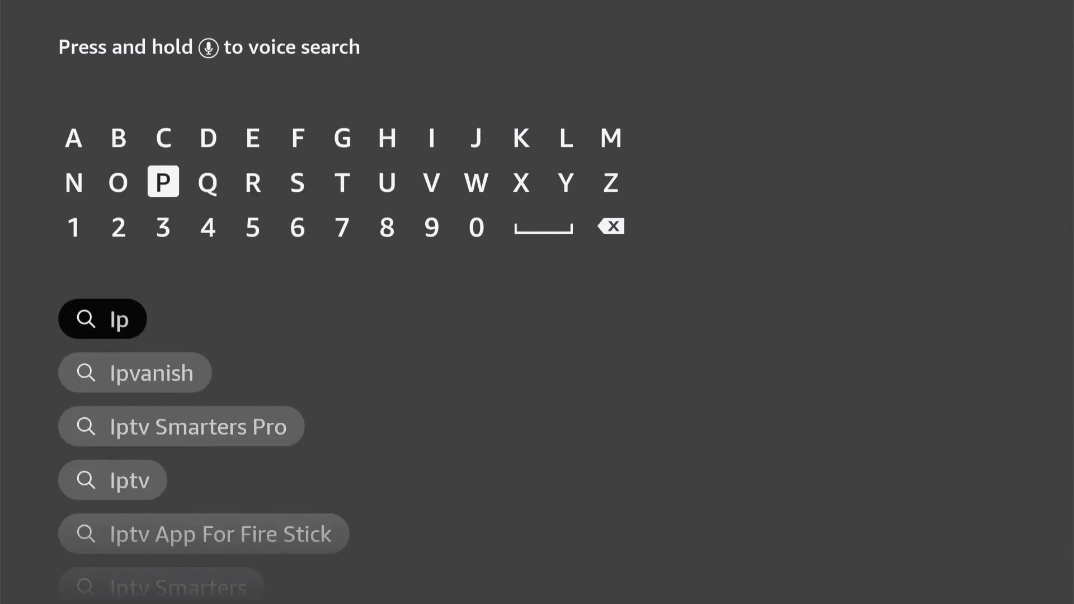
key(Down)
key(Down)
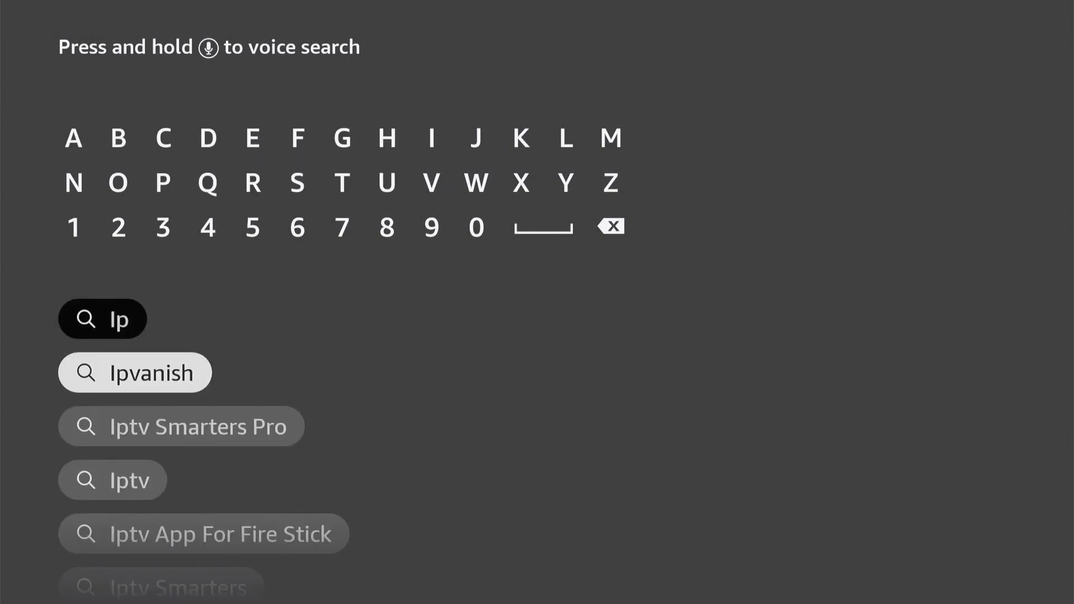
key(Return)
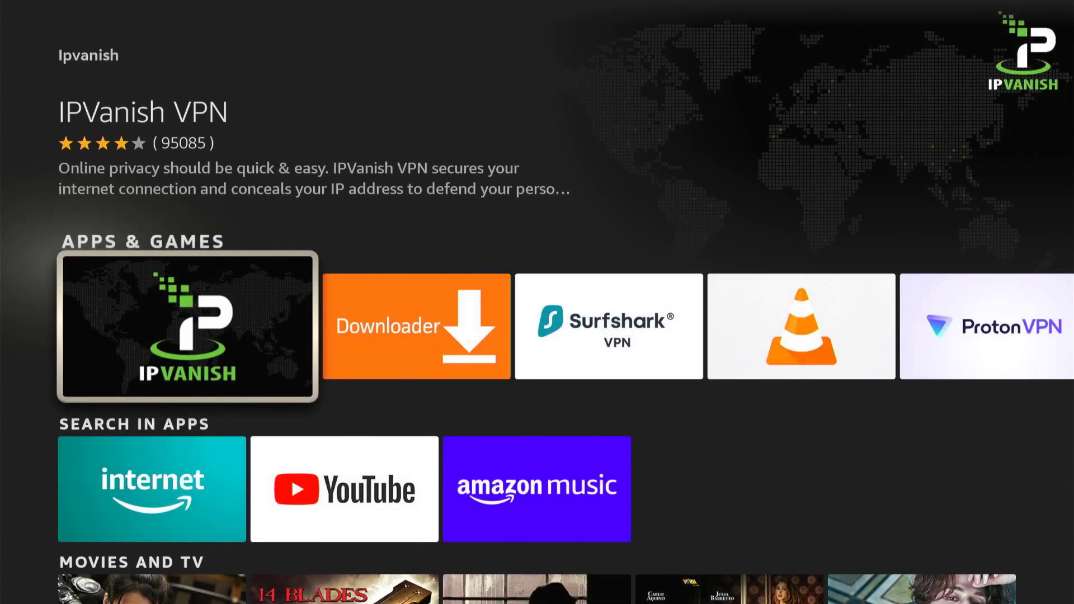
- Download IPVanish VPN from its app page and open it
key(Return)
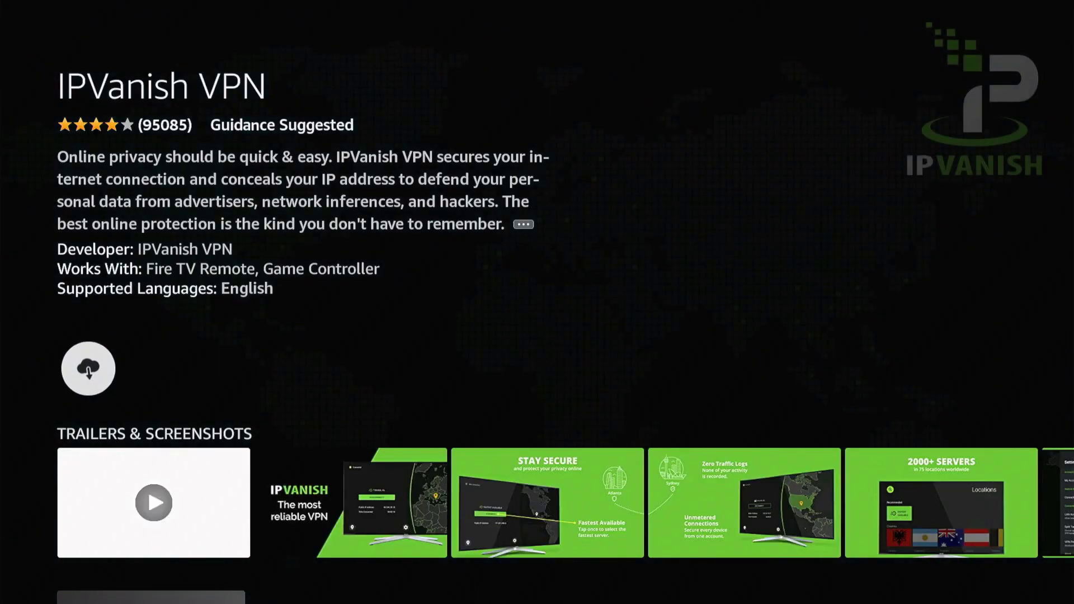
key(Return)
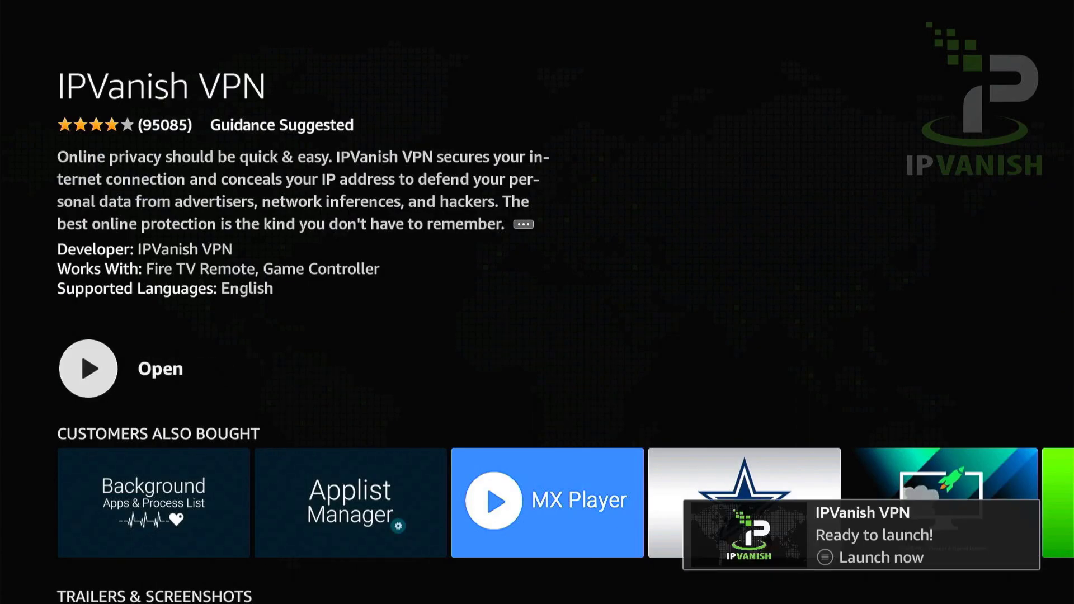
key(Return)
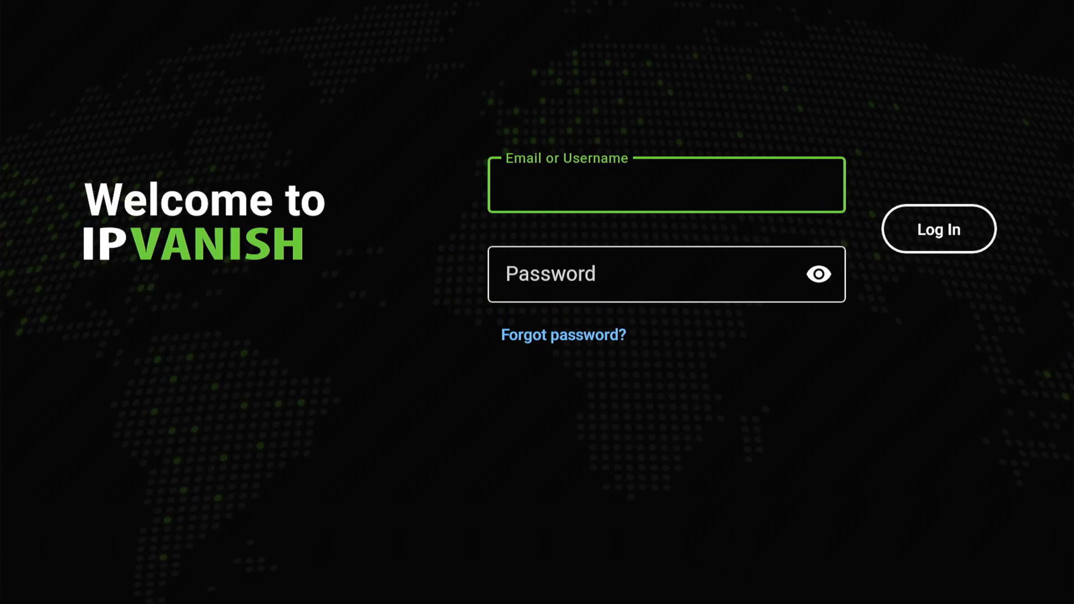
- Log in with the account username and password, then start and cancel a VPN connection
key(Return)
text(radneyvous)
key(Return)
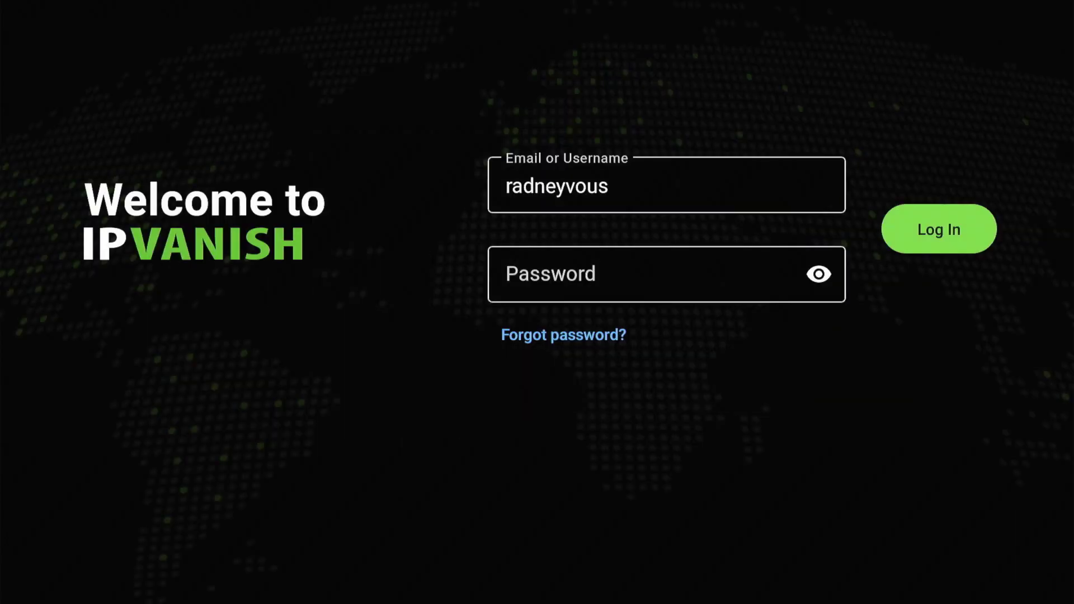
key(Return)
text(12345)
key(Return)
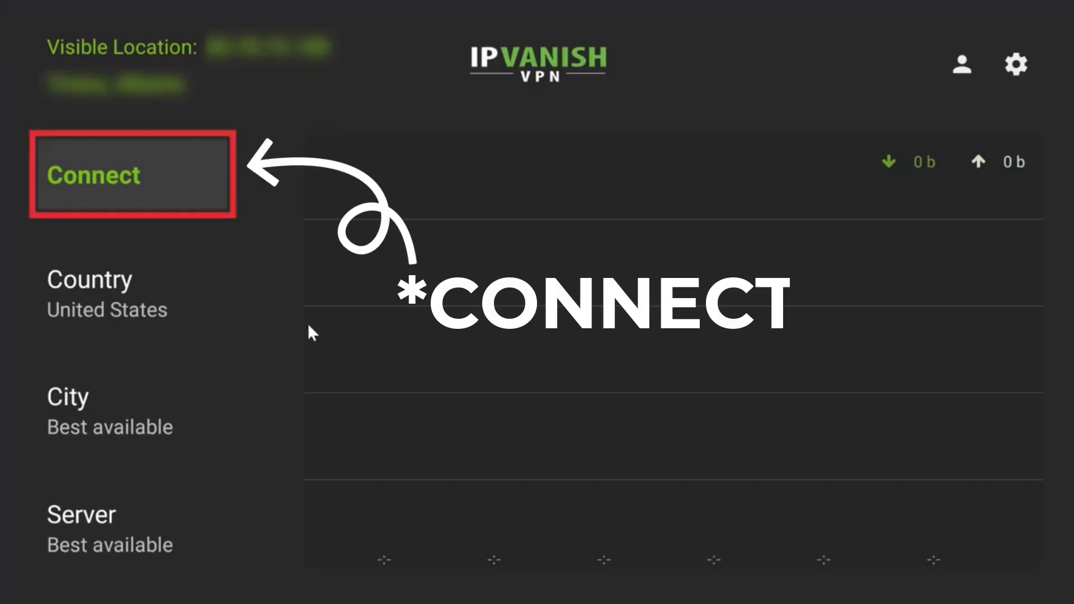
key(Return)
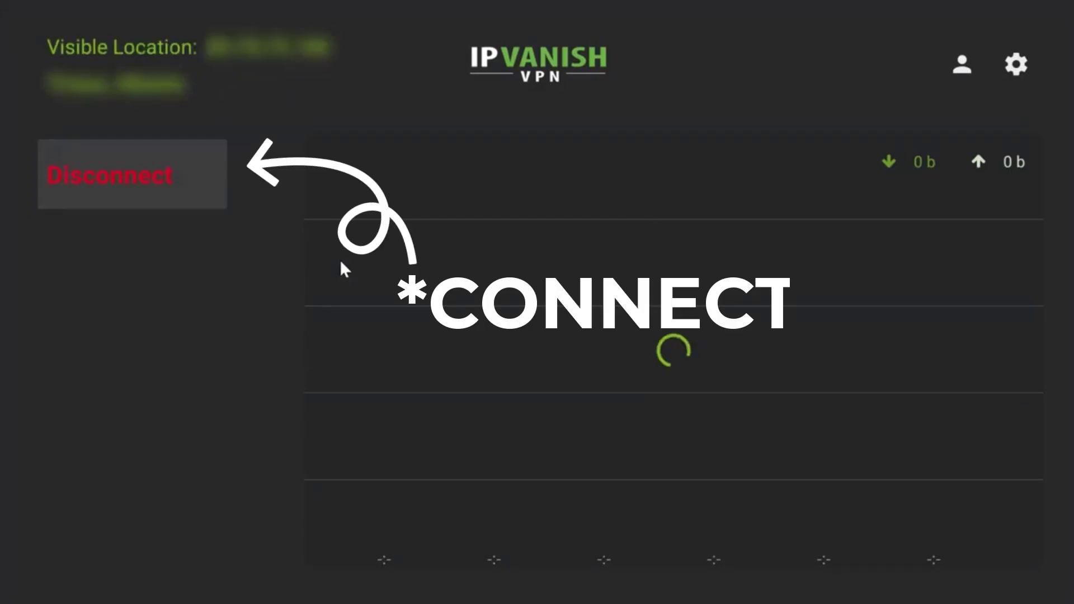
key(Return)
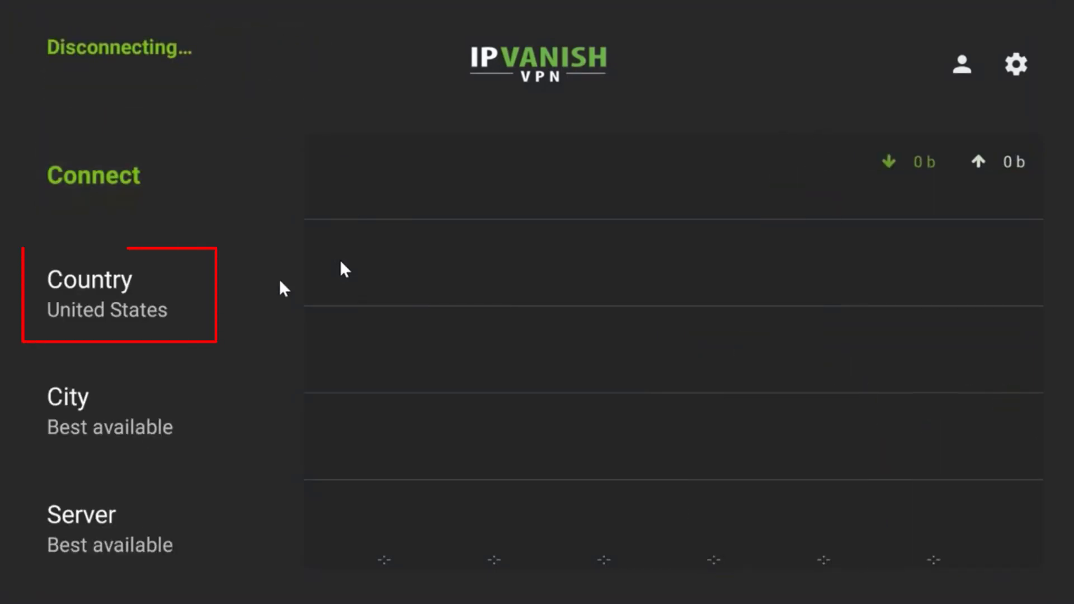
- Choose United States from the country list
key(Return)
key(Right)
key(Right)
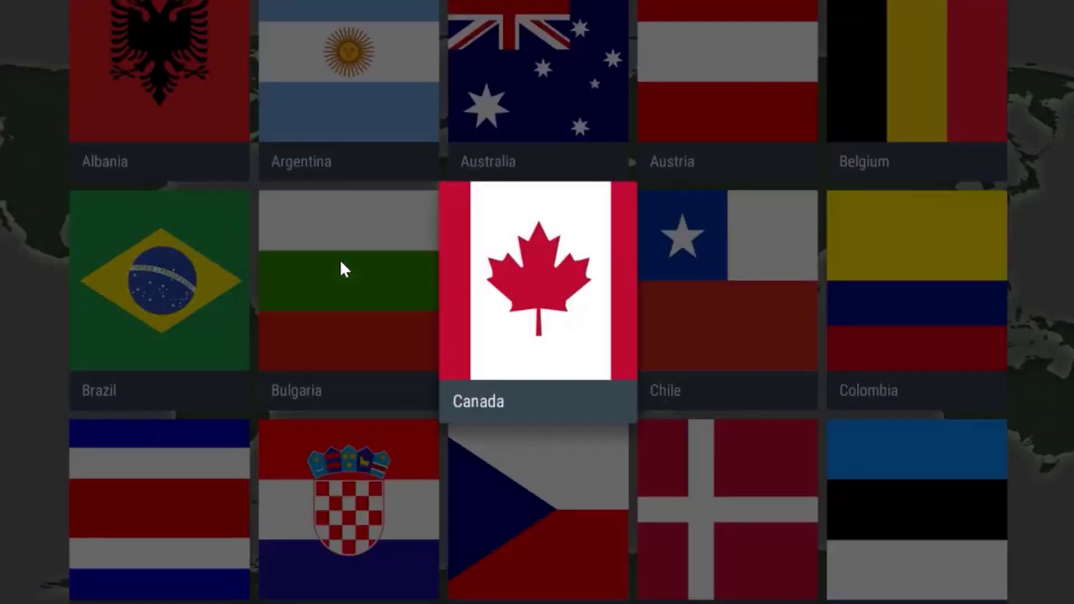
key(Right)
key(Down)
key(Down)
key(Down)
key(Down)
key(Down)
key(Down)
key(Down)
key(Down)
key(Down)
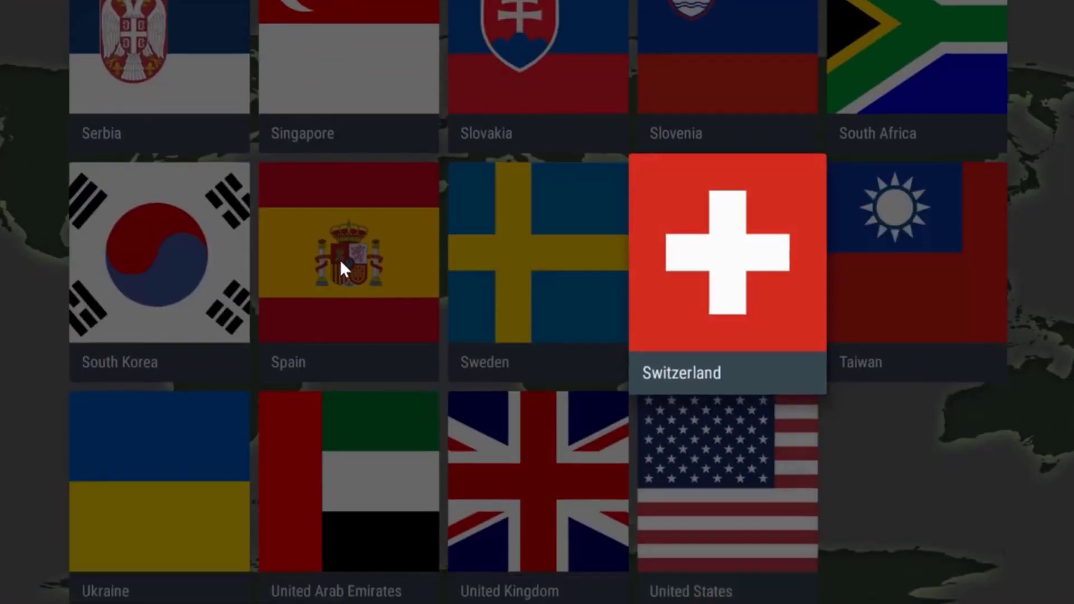
key(Return)
- Pick city Las Vegas and server las-c17, then connect
key(Down)
key(Return)
key(Down)
key(Down)
key(Down)
key(Down)
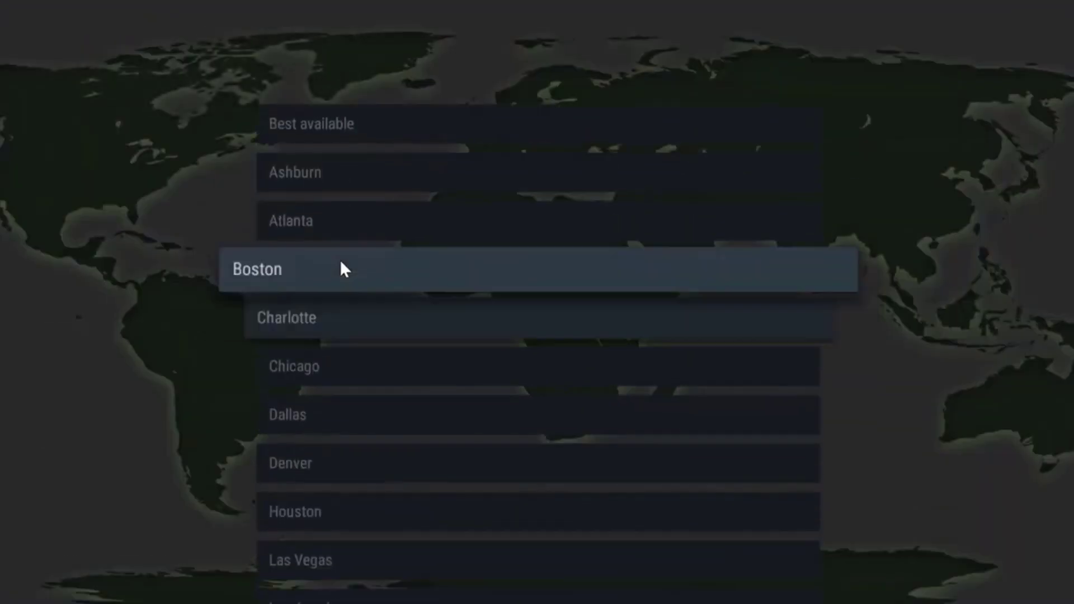
key(Down)
key(Down)
key(Down)
key(Down)
key(Down)
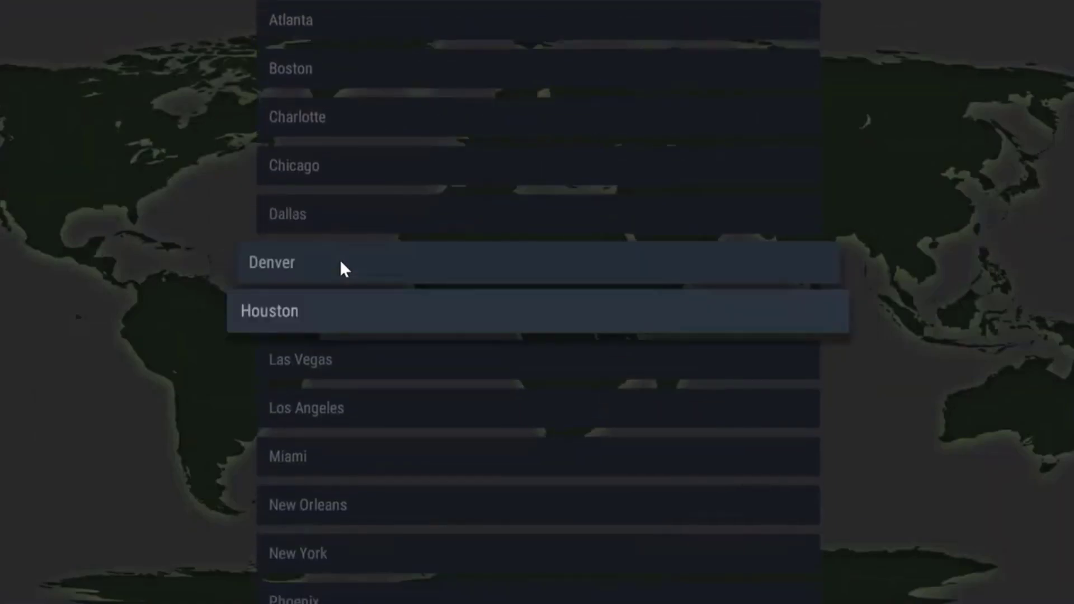
key(Return)
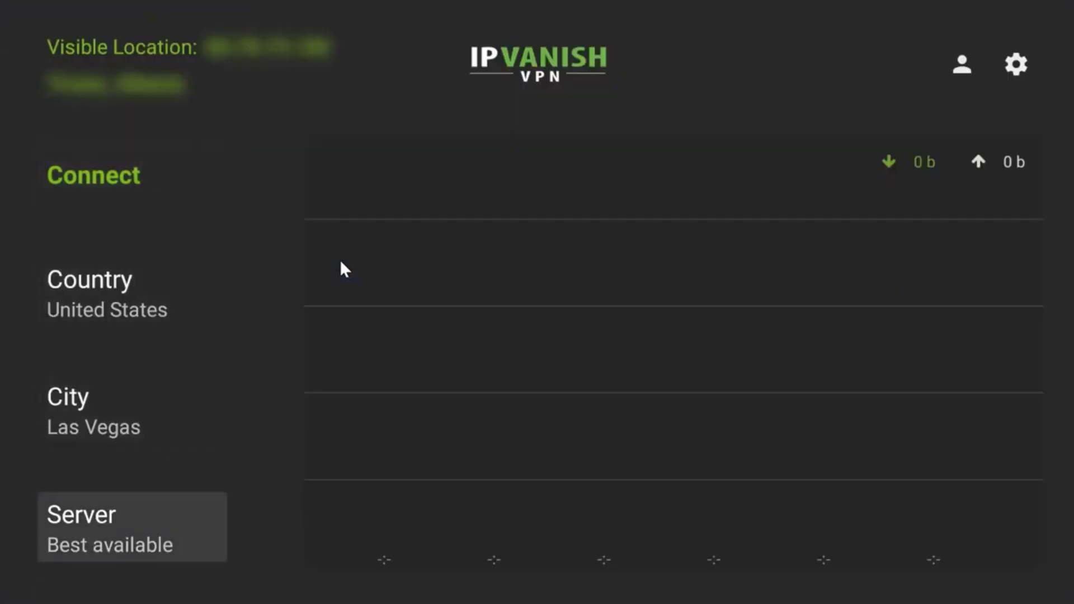
key(Return)
key(Down)
key(Down)
key(Down)
key(Down)
key(Down)
key(Down)
key(Down)
key(Down)
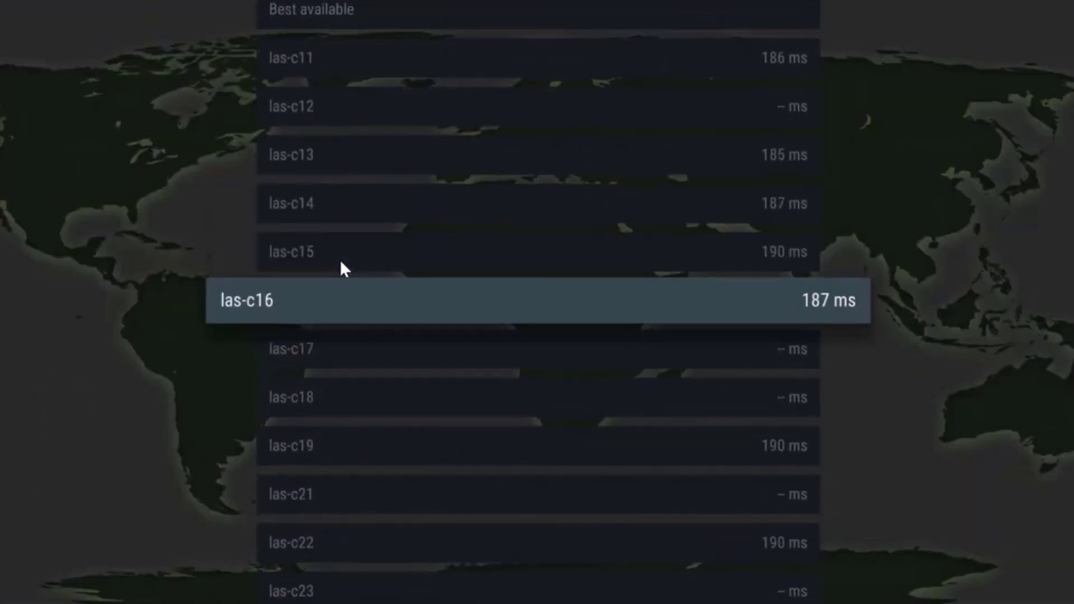
click(343, 263)
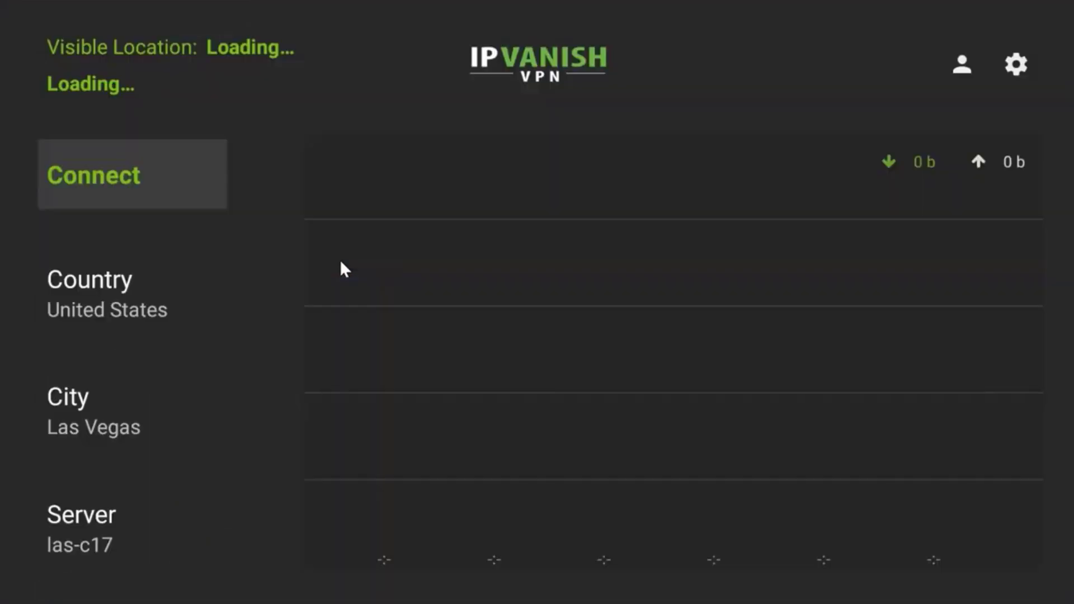
key(Return)
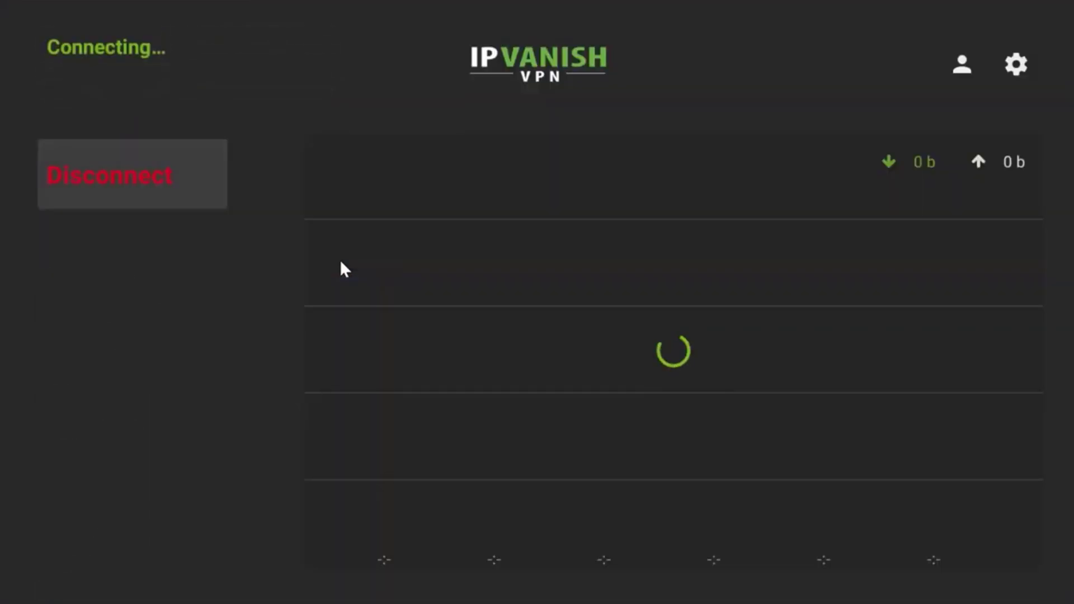